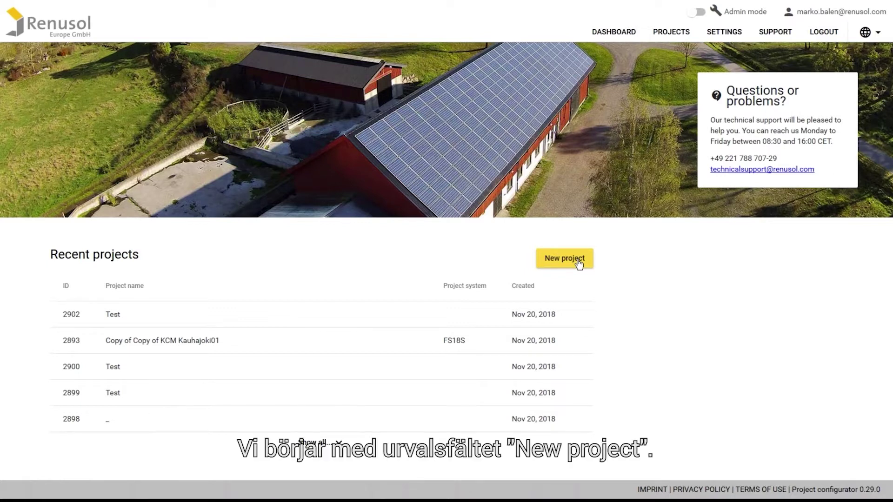
Create a new project named 'Test' with internal project number 1011.
{"action": "left_click", "coordinate": [577, 261]}
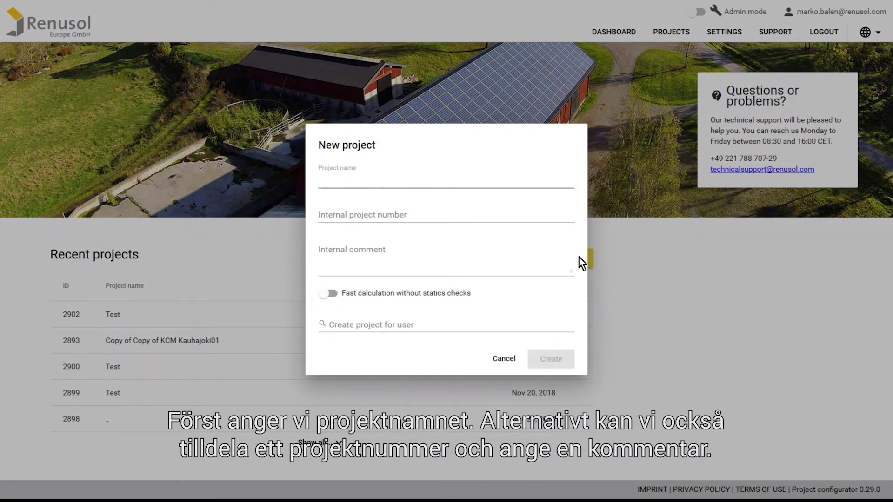
{"action": "type", "text": "Test"}
{"action": "key", "text": "Tab"}
{"action": "type", "text": "1011"}
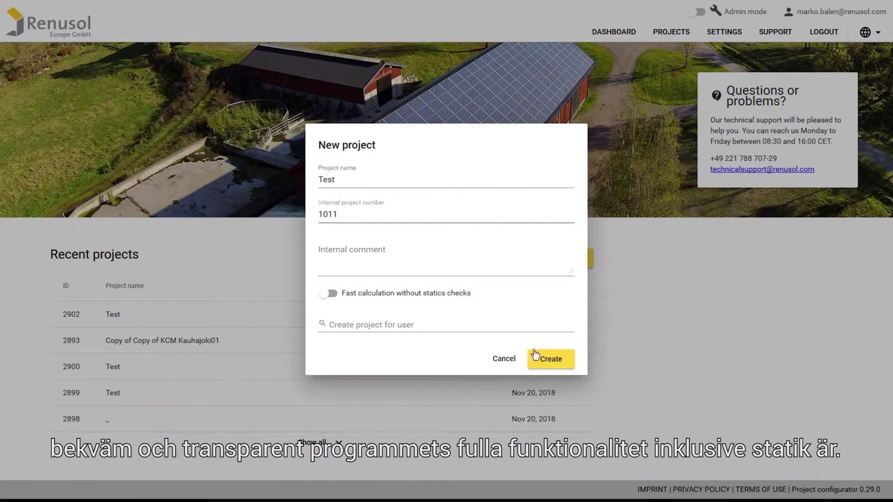
{"action": "left_click", "coordinate": [546, 360]}
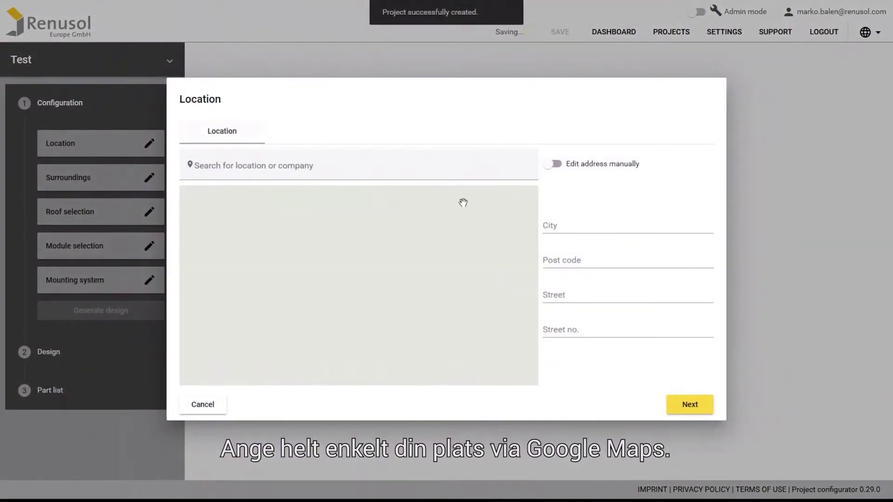
Set the project location to Big Ben, London (post code SW1A 0AA) and confirm it.
{"action": "left_click", "coordinate": [444, 170]}
{"action": "type", "text": "Bi"}
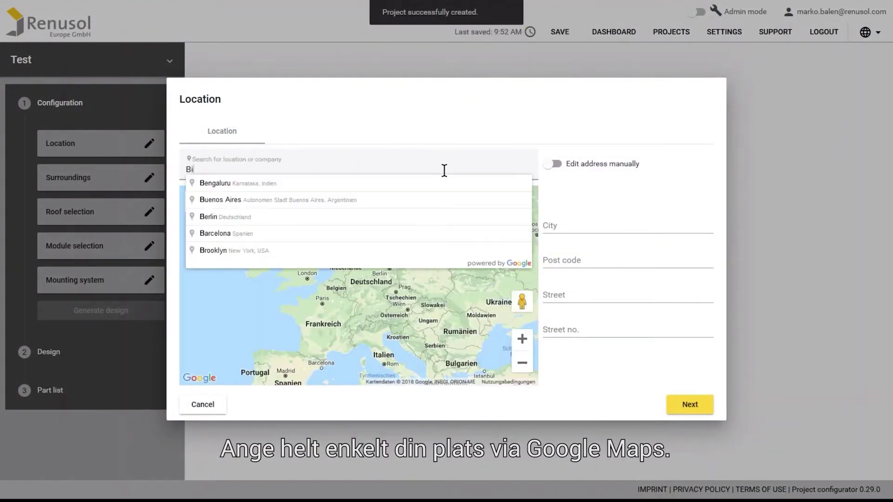
{"action": "type", "text": "g Ben"}
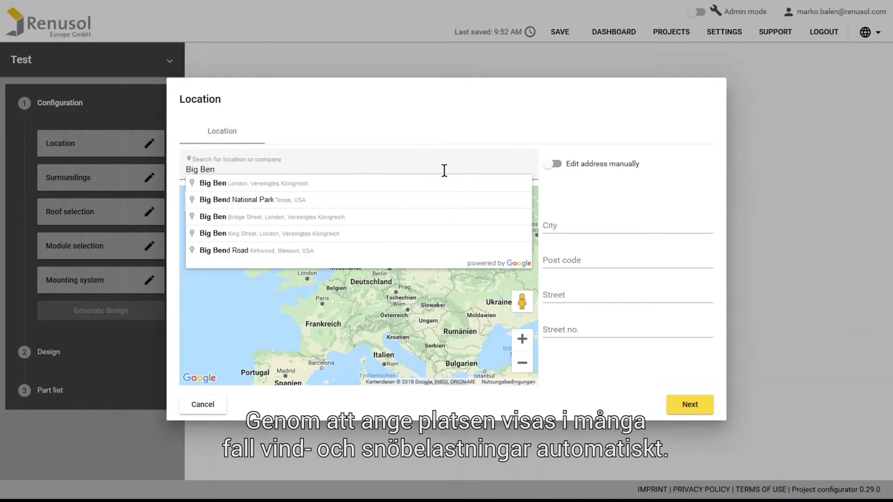
{"action": "left_click", "coordinate": [442, 183]}
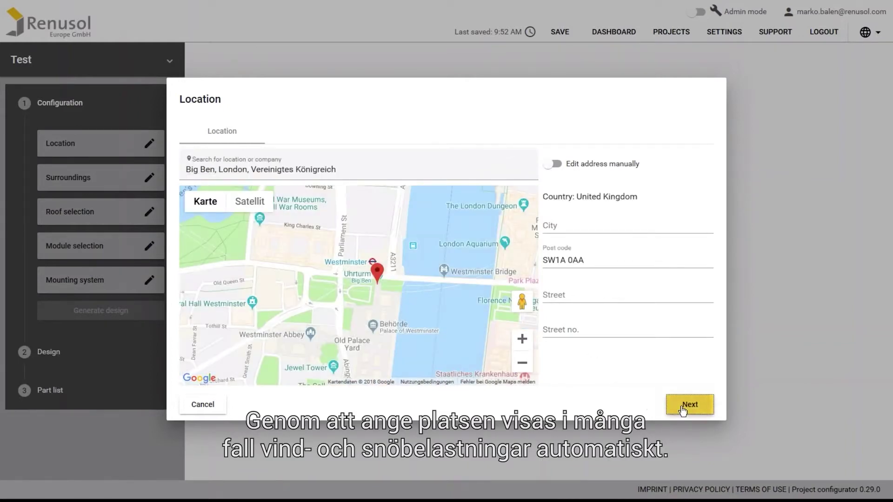
{"action": "left_click", "coordinate": [682, 408]}
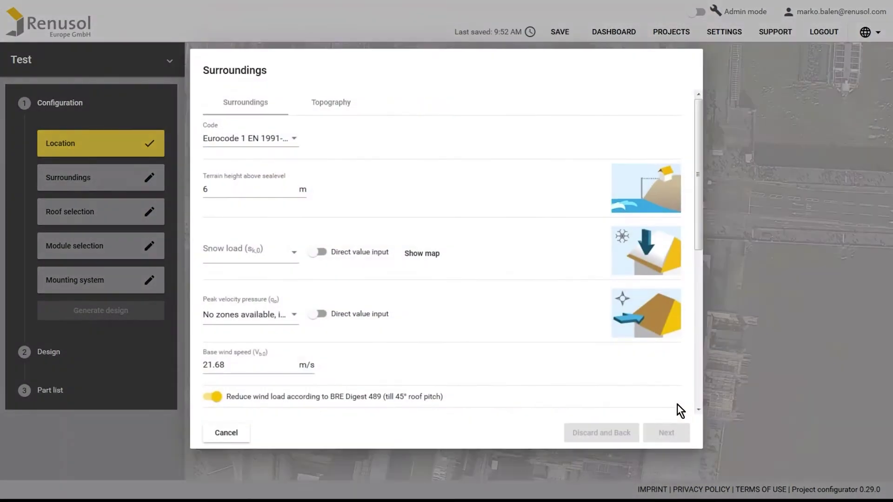
Check the UK snow zone map and set the snow load to Zone 3.
{"action": "left_click", "coordinate": [425, 253]}
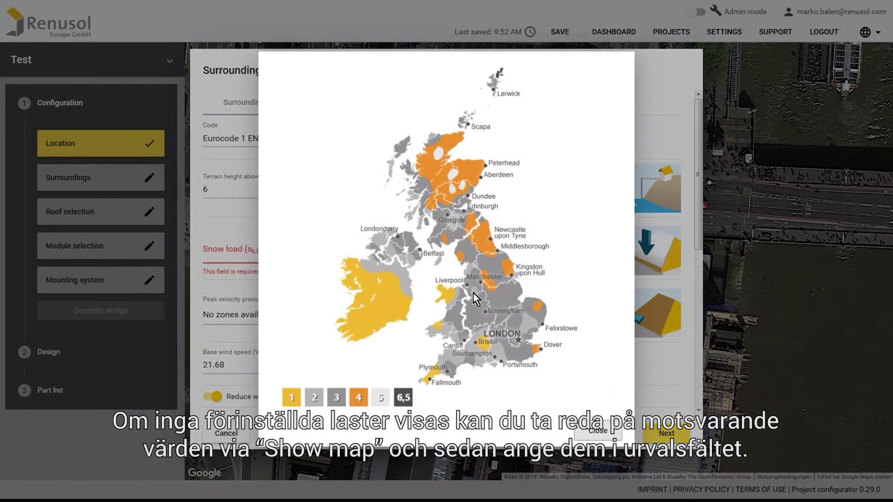
{"action": "left_click", "coordinate": [587, 432]}
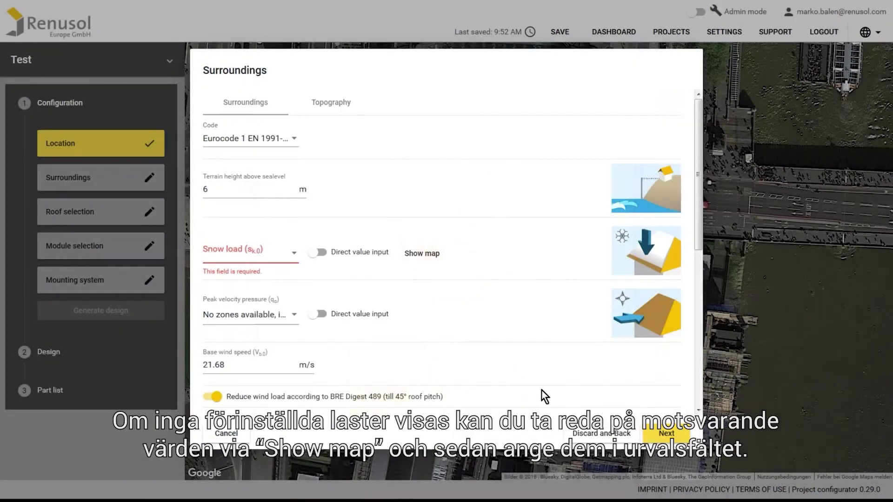
{"action": "left_click", "coordinate": [293, 254]}
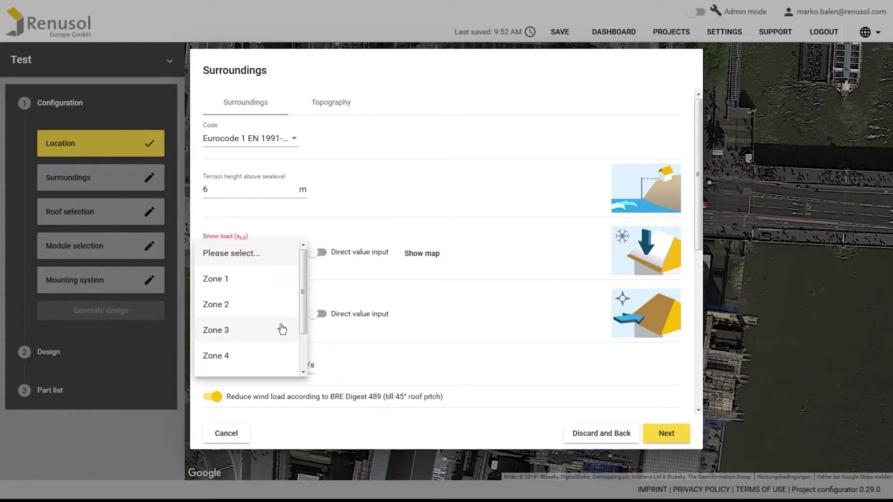
{"action": "left_click", "coordinate": [282, 326]}
Enter the peak velocity pressure directly as 1,0 kN/m².
{"action": "scroll", "coordinate": [287, 321], "scroll_direction": "down", "scroll_amount": 1}
{"action": "scroll", "coordinate": [286, 320], "scroll_direction": "down", "scroll_amount": 1}
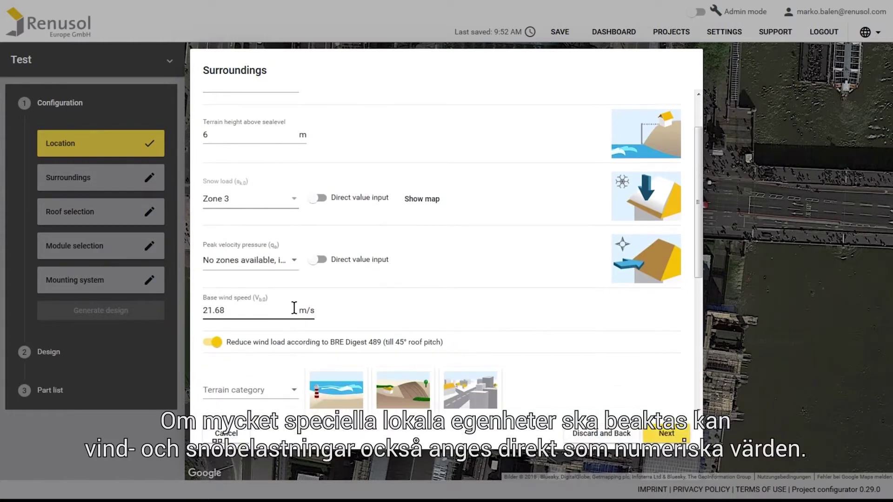
{"action": "left_click", "coordinate": [316, 260]}
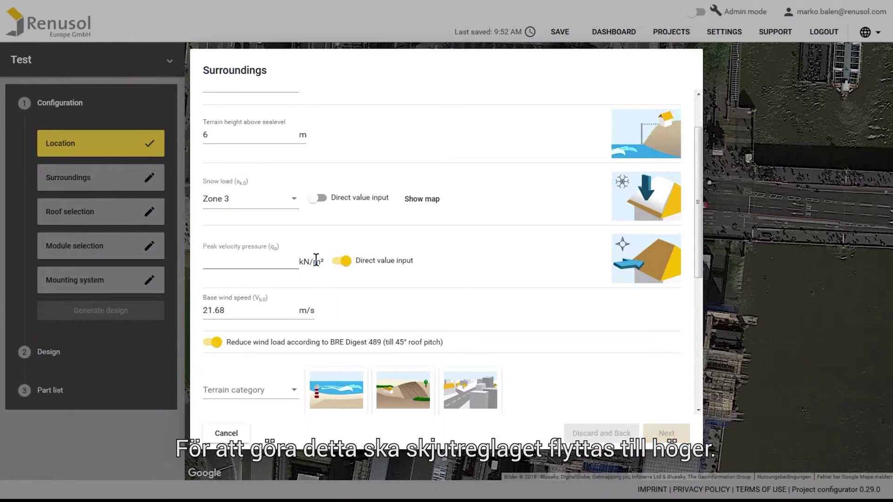
{"action": "left_click", "coordinate": [277, 259]}
{"action": "type", "text": "1,0"}
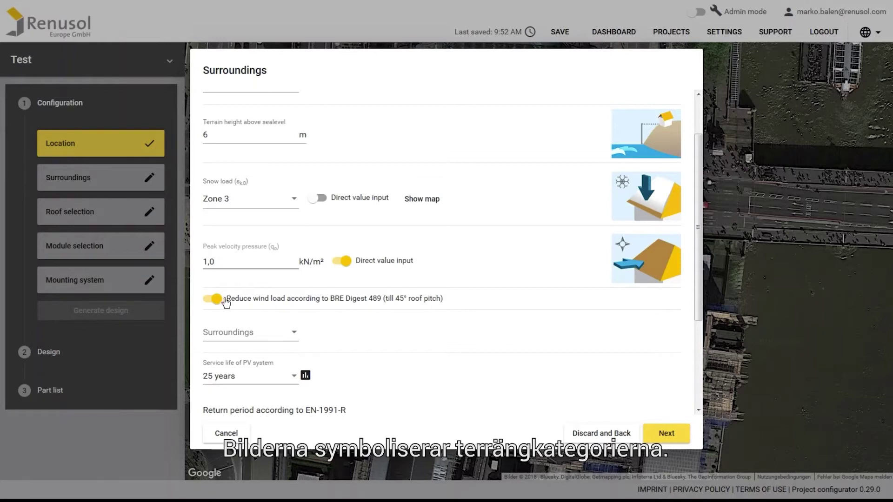
Set normal surroundings, a 25-year service life and failure consequence class 2.
{"action": "left_click", "coordinate": [295, 336]}
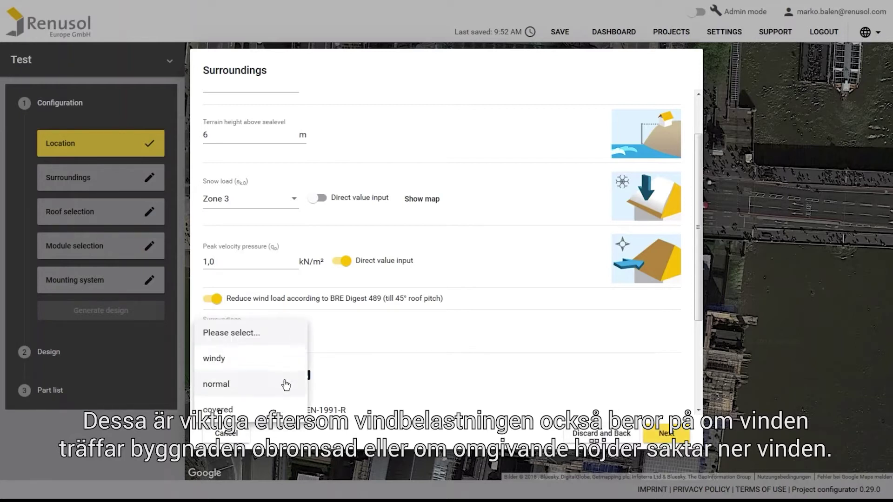
{"action": "left_click", "coordinate": [286, 384]}
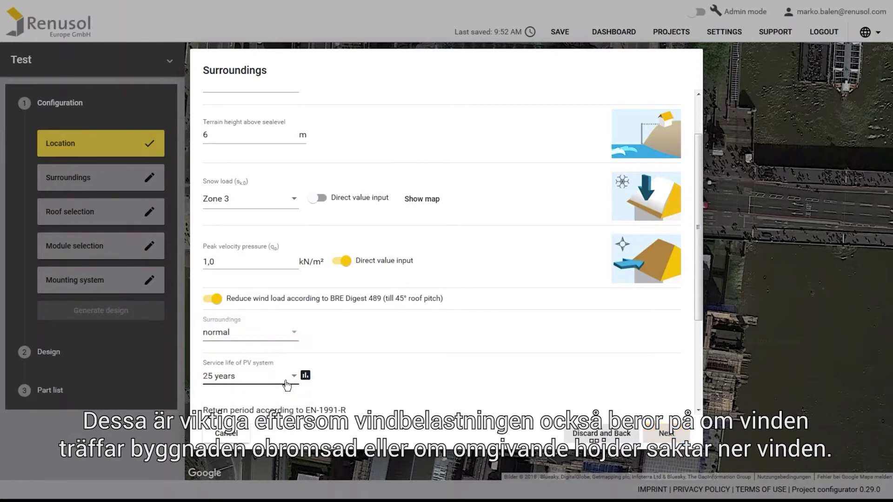
{"action": "scroll", "coordinate": [347, 342], "scroll_direction": "down", "scroll_amount": 1}
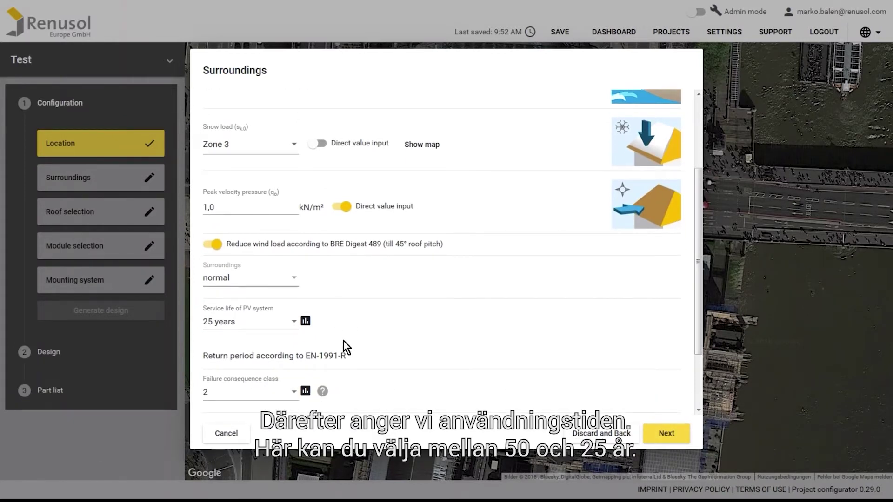
{"action": "left_click", "coordinate": [293, 323]}
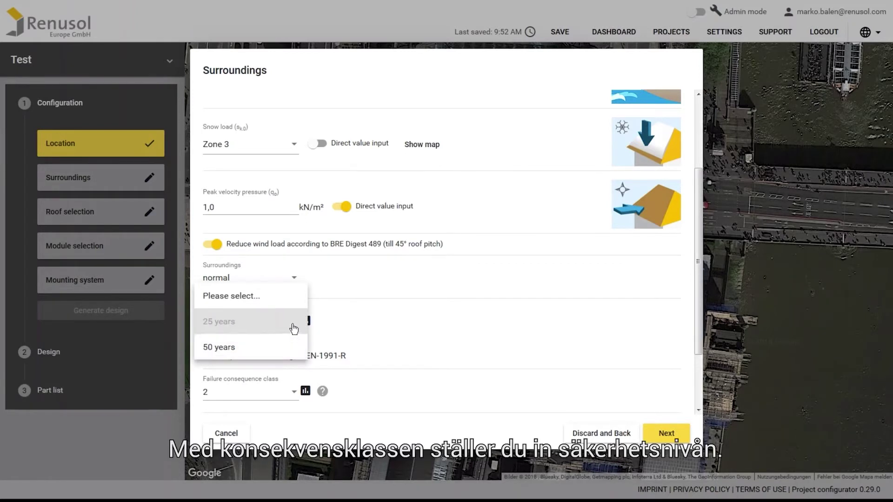
{"action": "left_click", "coordinate": [294, 329]}
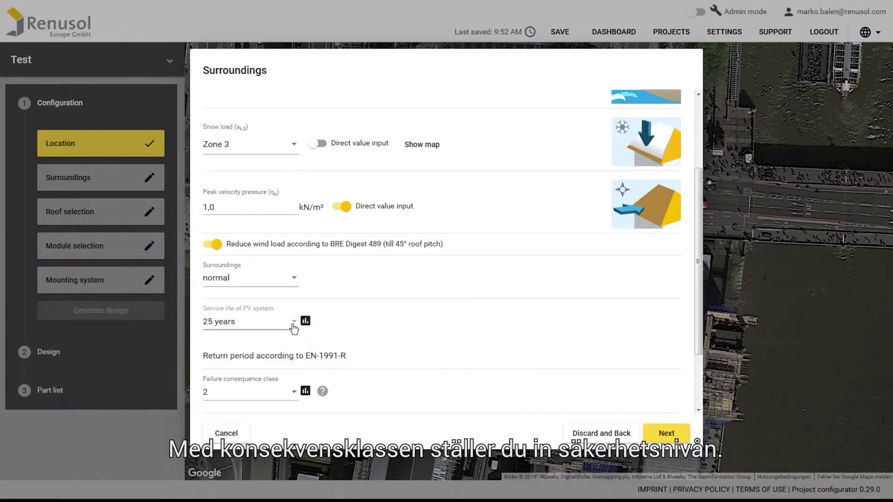
{"action": "scroll", "coordinate": [294, 327], "scroll_direction": "down", "scroll_amount": 2}
{"action": "left_click", "coordinate": [294, 321]}
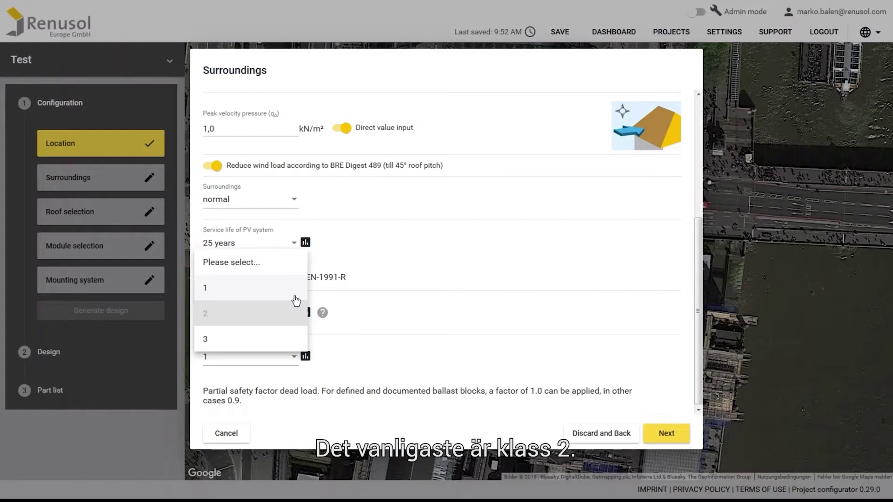
{"action": "left_click", "coordinate": [295, 315]}
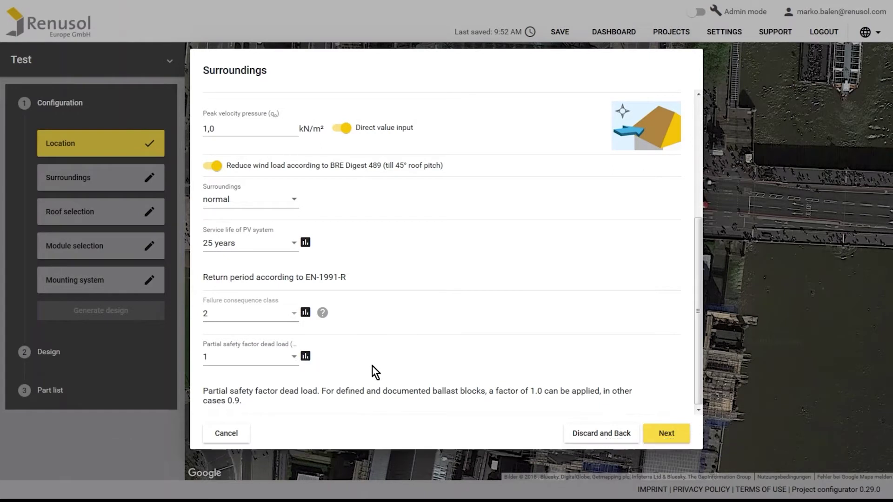
Set the topography to Not exposed and complete the surroundings step.
{"action": "left_click", "coordinate": [657, 437]}
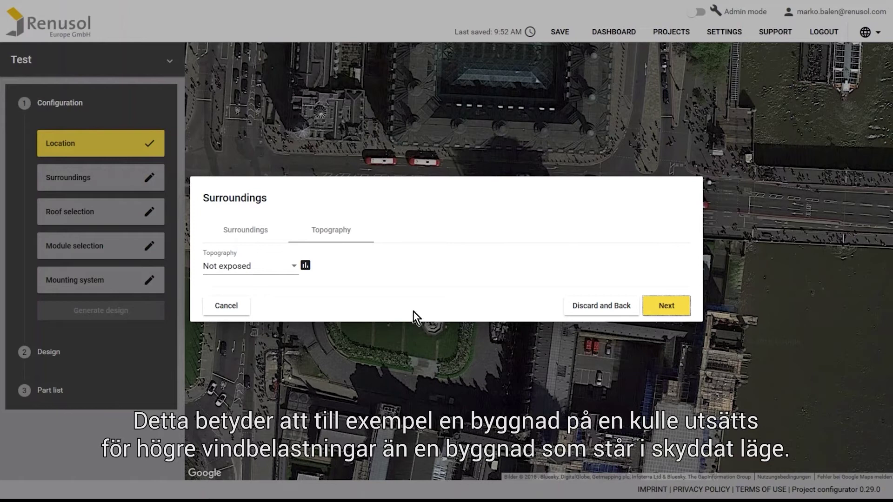
{"action": "left_click", "coordinate": [295, 268]}
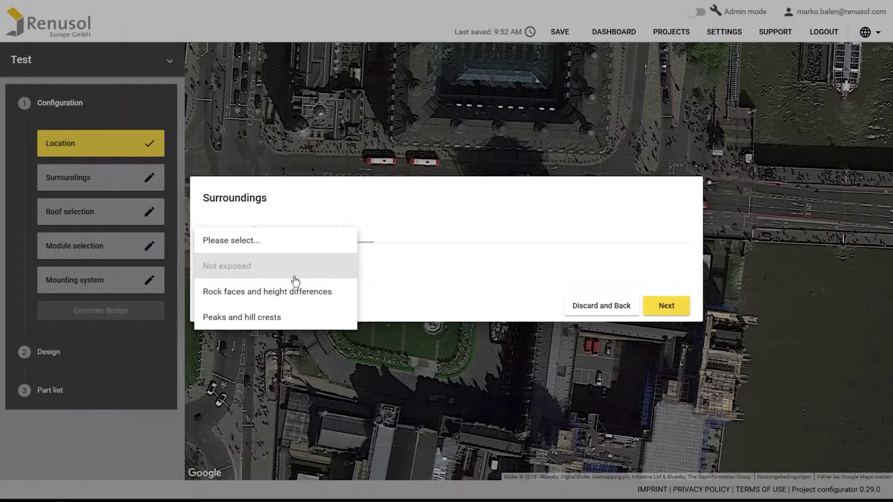
{"action": "left_click", "coordinate": [295, 277]}
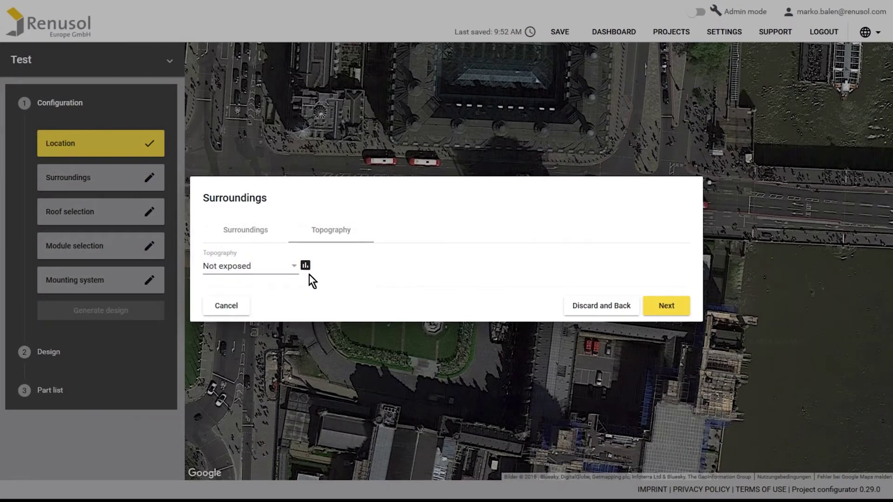
{"action": "left_click", "coordinate": [667, 307]}
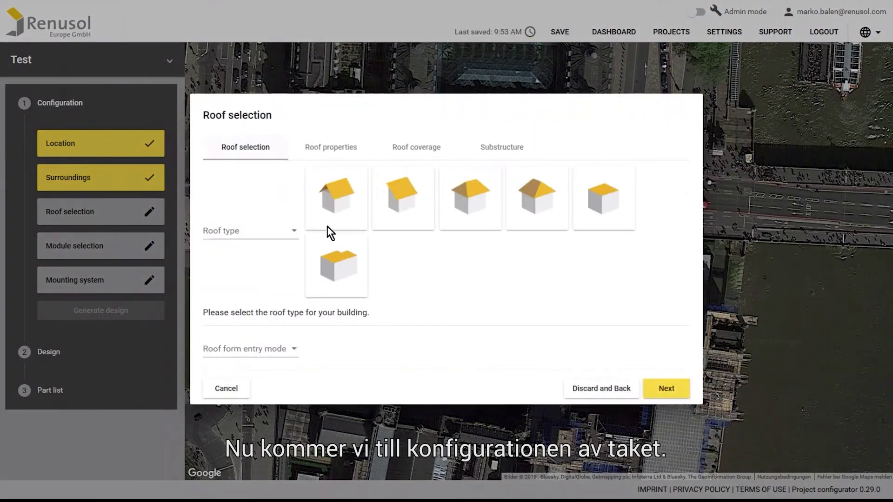
Choose a gable roof, keeping the default dimensions and pitch.
{"action": "left_click", "coordinate": [331, 209]}
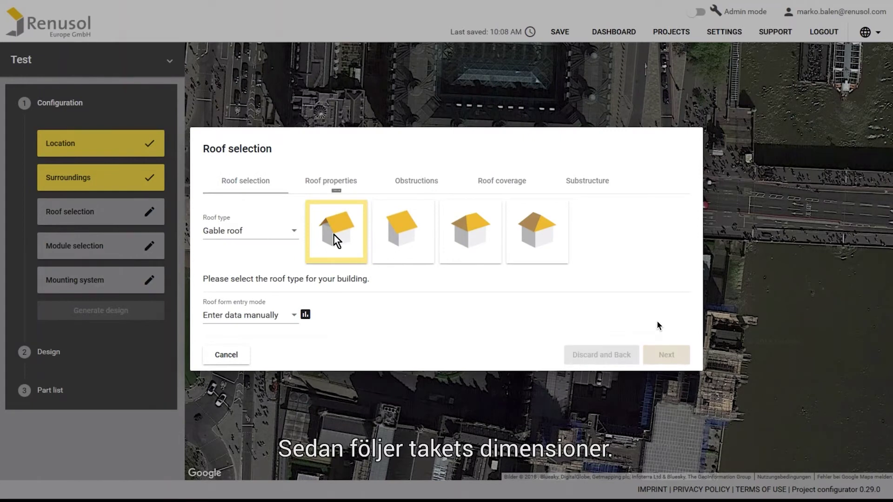
{"action": "left_click", "coordinate": [333, 186]}
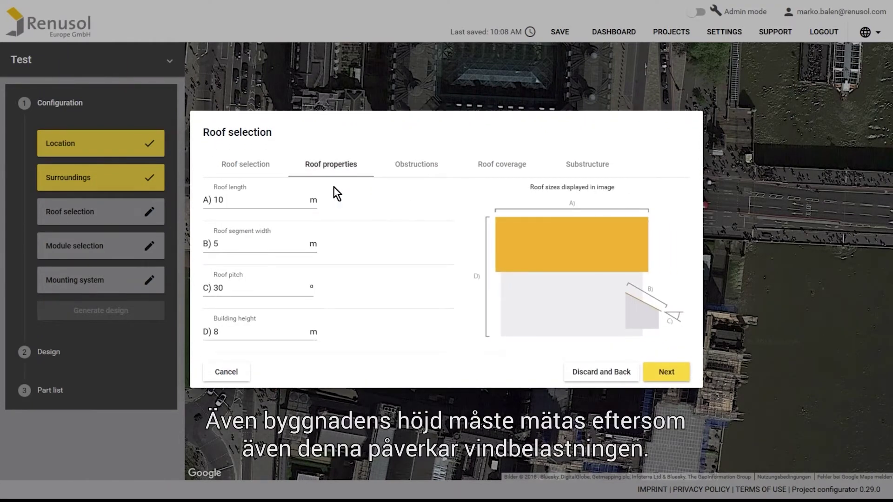
{"action": "left_click", "coordinate": [659, 370]}
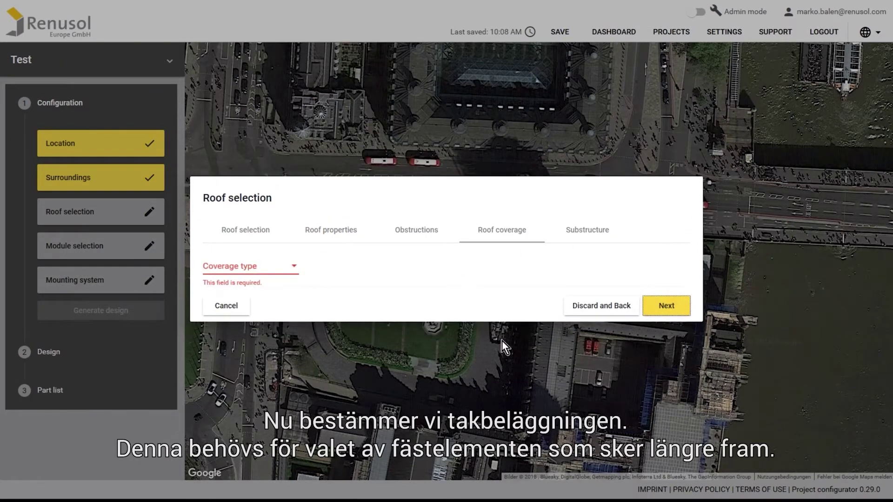
Set the roof coverage type to Tile roof.
{"action": "left_click", "coordinate": [295, 269]}
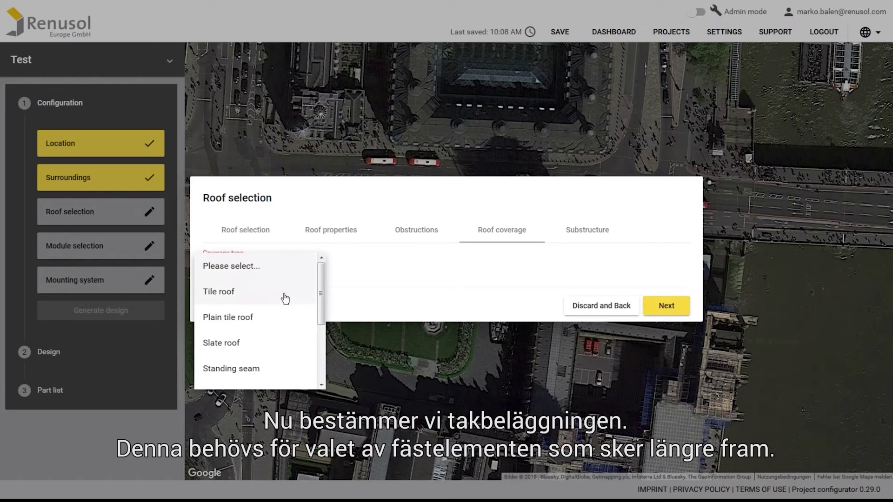
{"action": "left_click", "coordinate": [285, 298]}
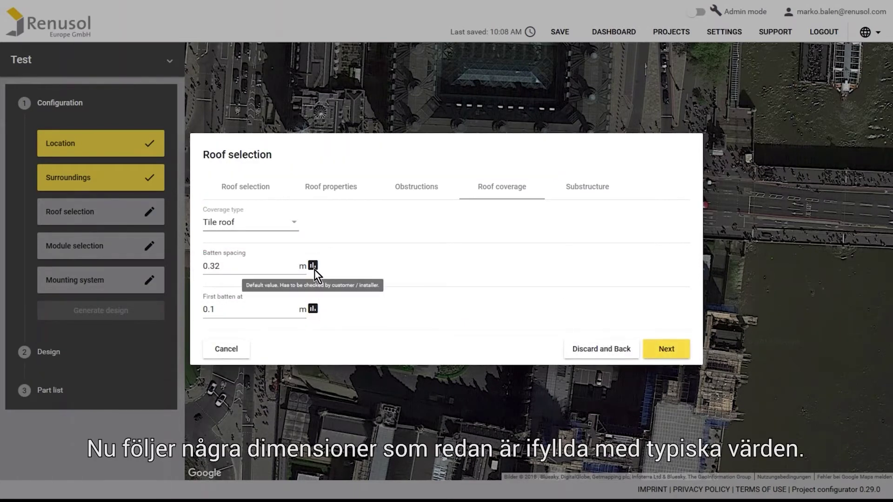
{"action": "mouse_move", "coordinate": [314, 307]}
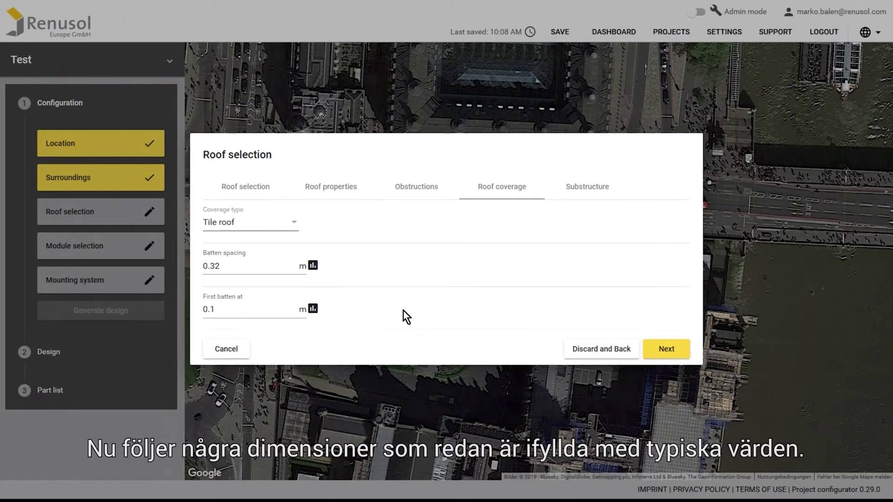
{"action": "left_click", "coordinate": [660, 351]}
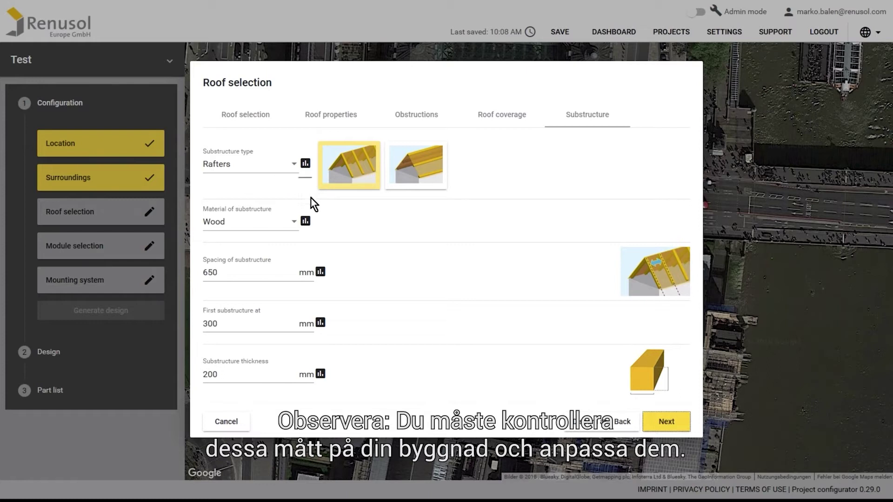
Keep the default wooden rafter substructure and finish the roof setup.
{"action": "mouse_move", "coordinate": [309, 222]}
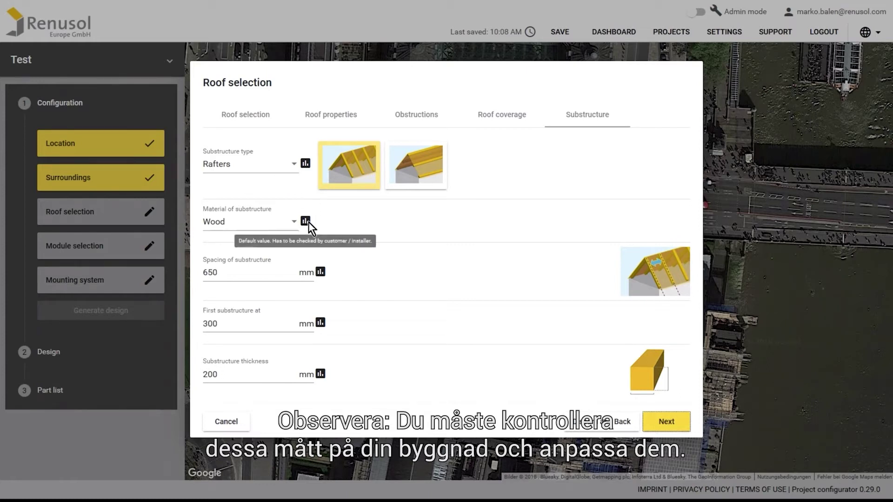
{"action": "mouse_move", "coordinate": [323, 269]}
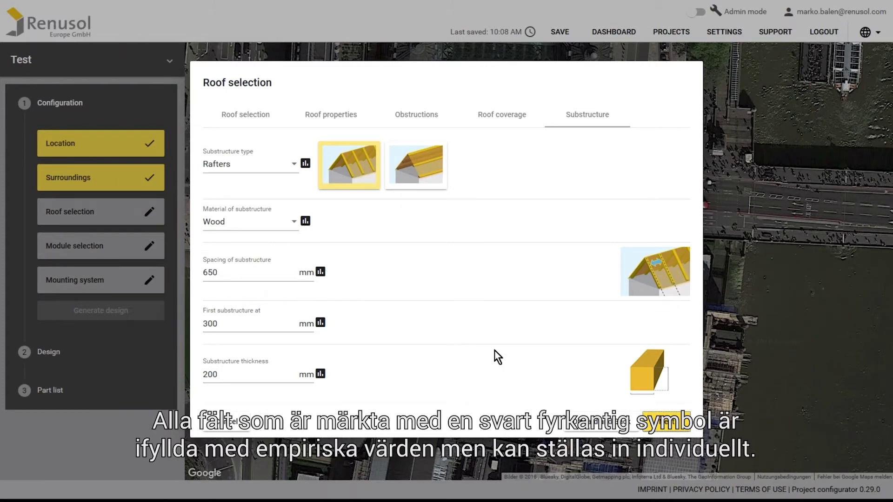
{"action": "left_click", "coordinate": [664, 427]}
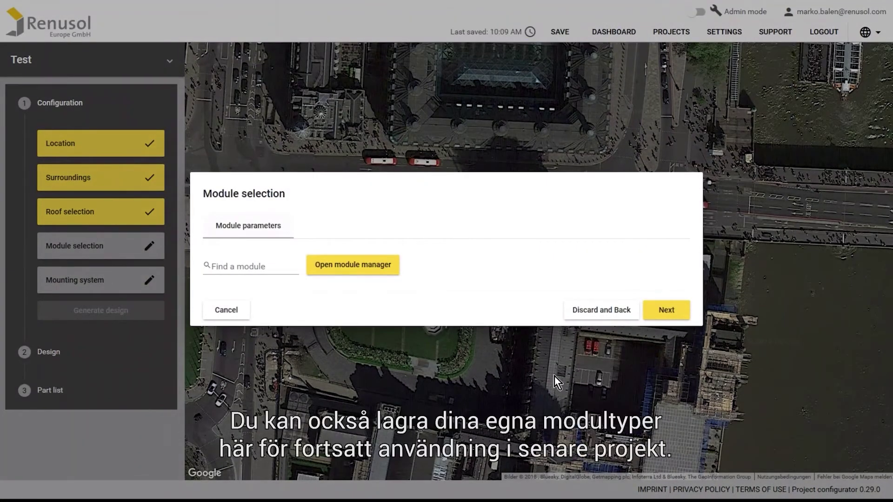
Select Test Module from the module manager as the project's PV module.
{"action": "left_click", "coordinate": [393, 273]}
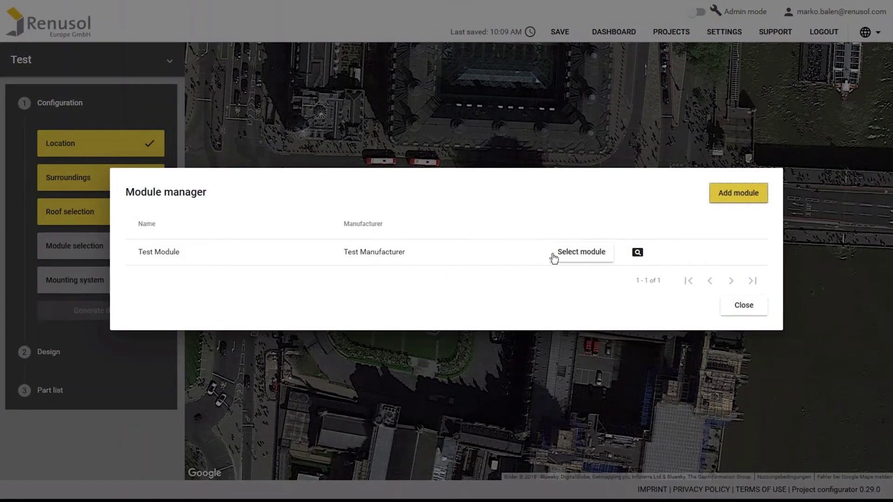
{"action": "left_click", "coordinate": [604, 251]}
{"action": "left_click", "coordinate": [665, 391]}
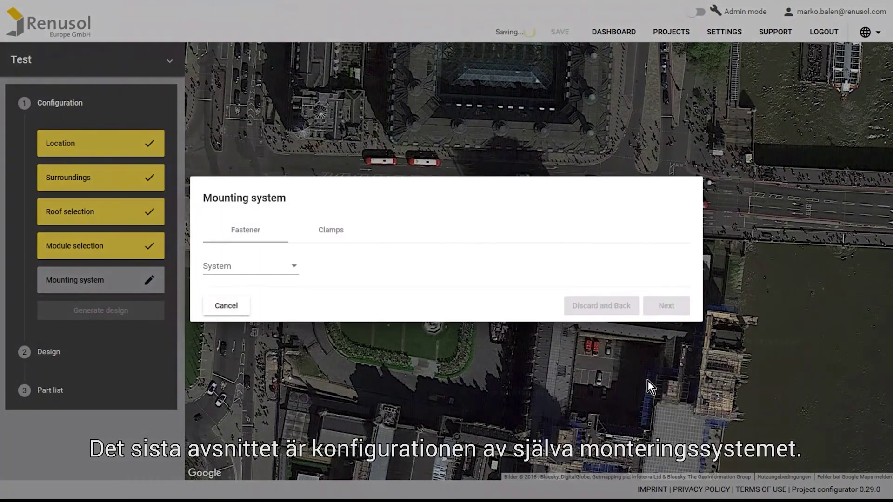
Choose the VarioSole+ mounting system with Portrait module orientation.
{"action": "left_click", "coordinate": [294, 271]}
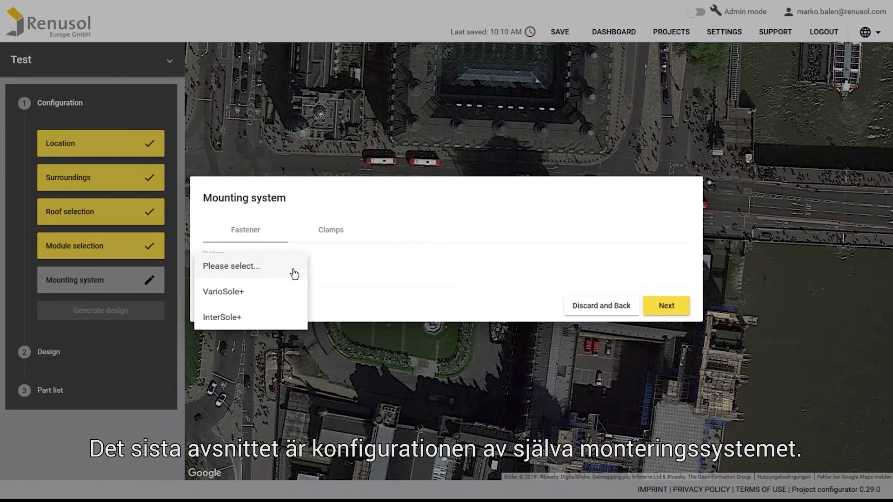
{"action": "left_click", "coordinate": [288, 293]}
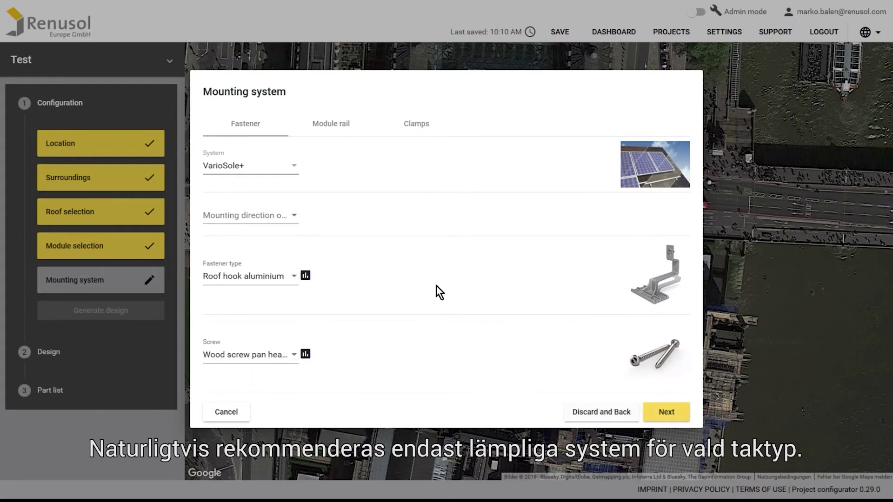
{"action": "left_click", "coordinate": [293, 219]}
{"action": "left_click", "coordinate": [287, 241]}
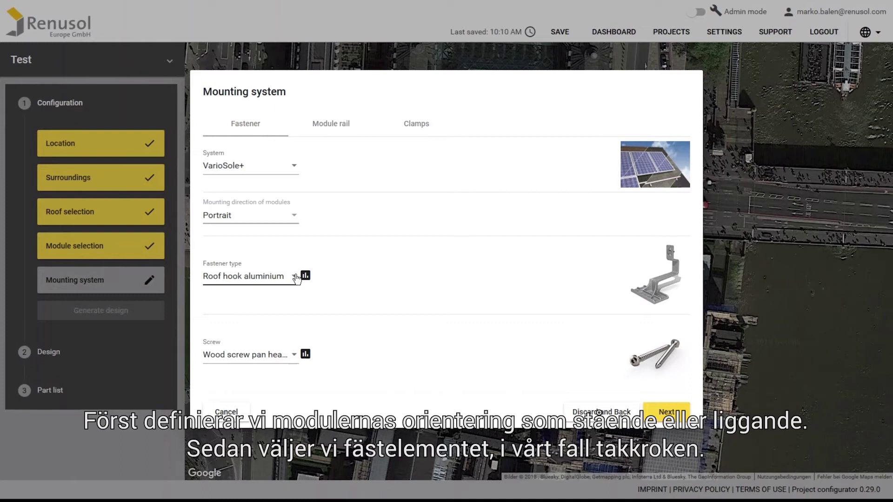
{"action": "left_click", "coordinate": [665, 412]}
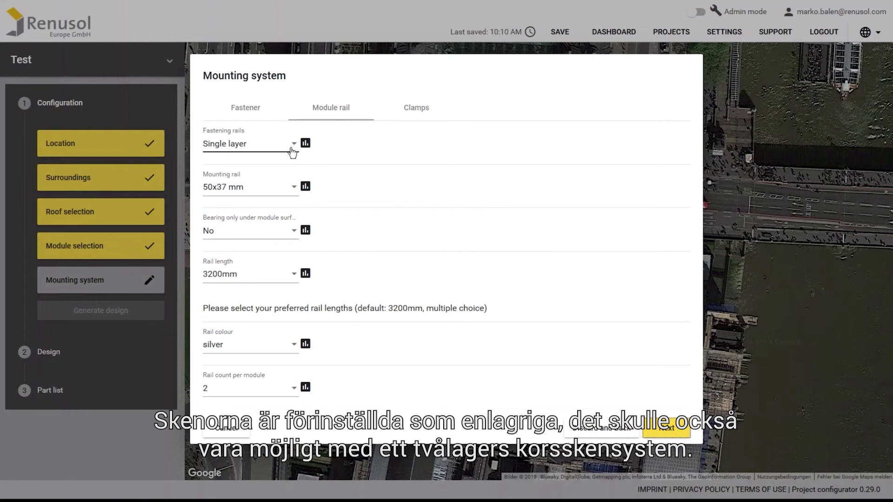
Keep 50x37 mm silver mounting rails and add 4200mm alongside 3200mm rail lengths.
{"action": "left_click", "coordinate": [296, 191]}
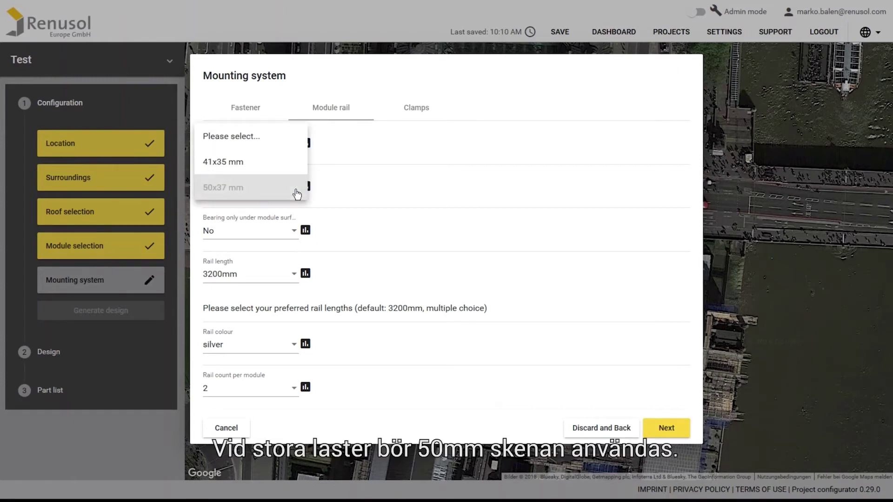
{"action": "left_click", "coordinate": [297, 194]}
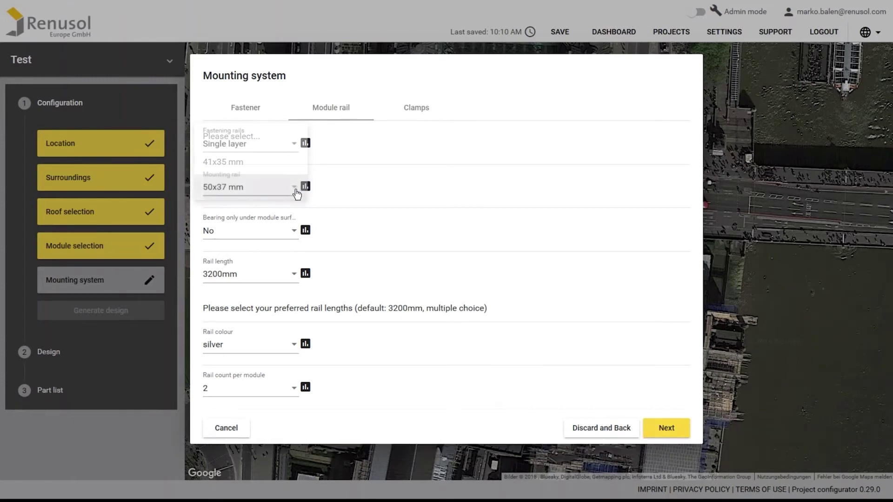
{"action": "left_click", "coordinate": [294, 277]}
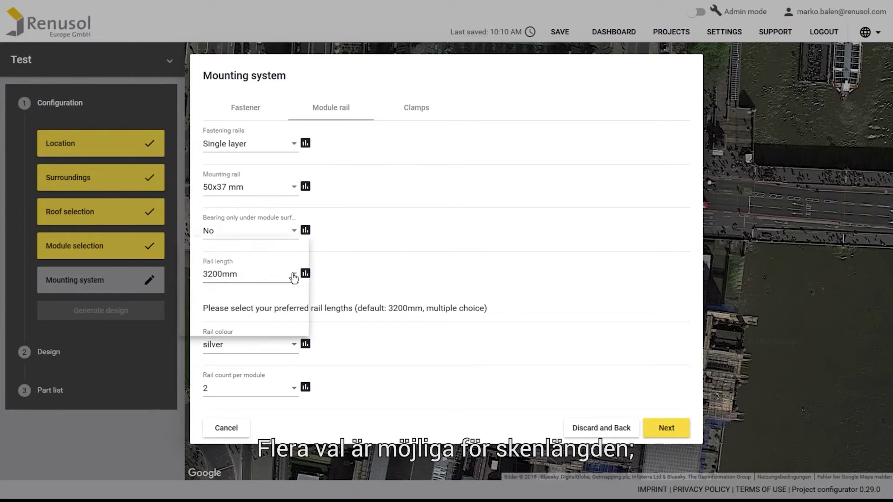
{"action": "left_click", "coordinate": [284, 305]}
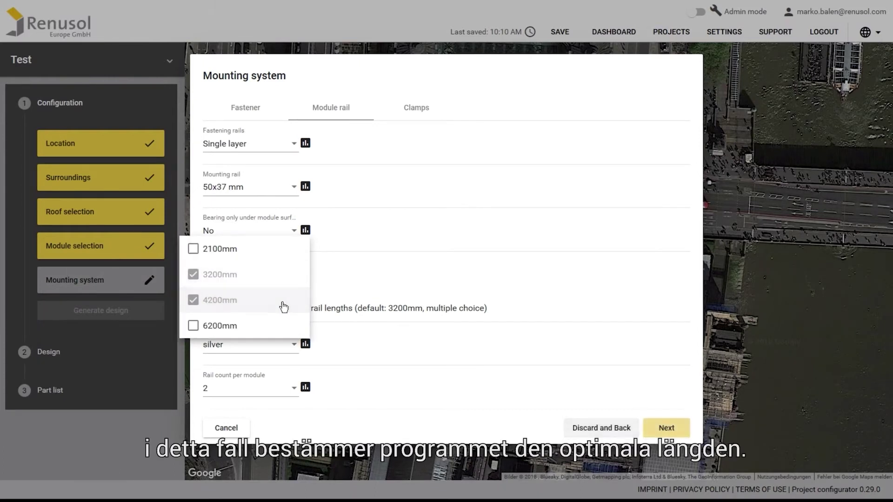
{"action": "left_click", "coordinate": [345, 279]}
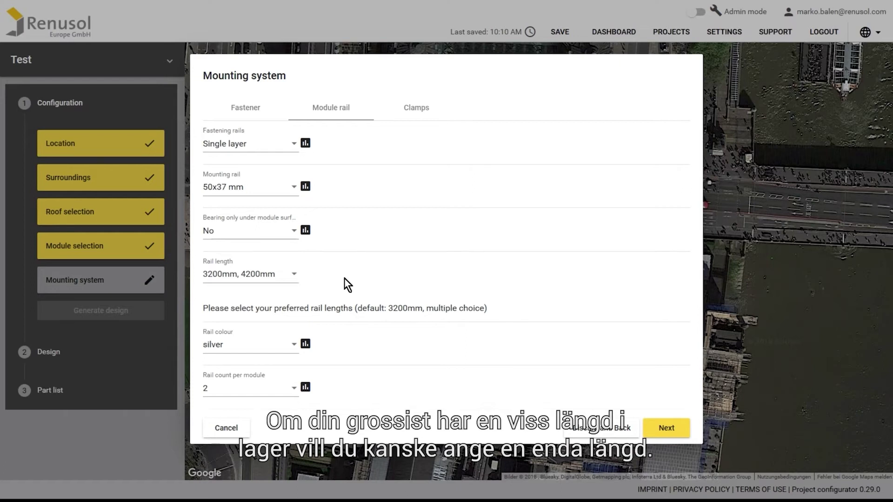
{"action": "left_click", "coordinate": [297, 344]}
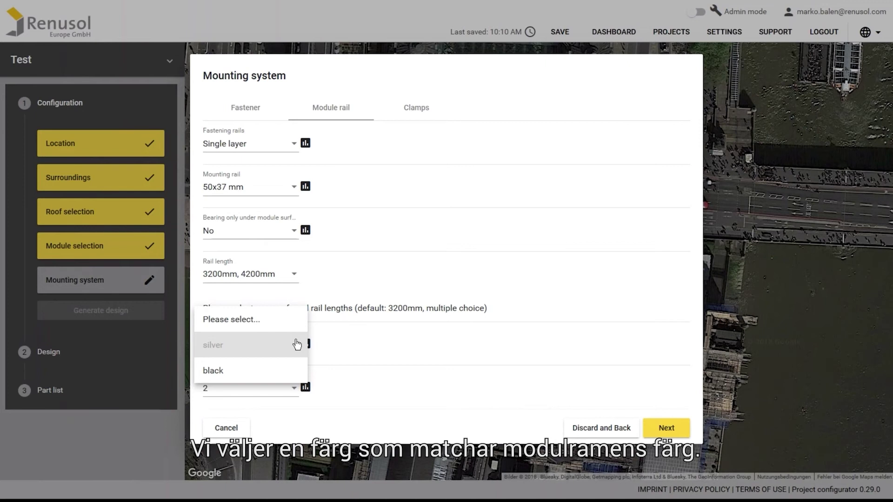
{"action": "left_click", "coordinate": [297, 345]}
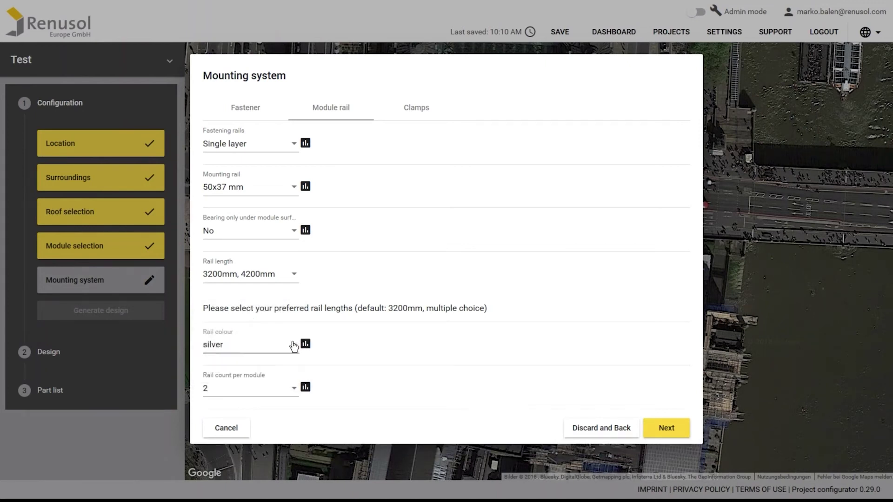
{"action": "left_click", "coordinate": [657, 431]}
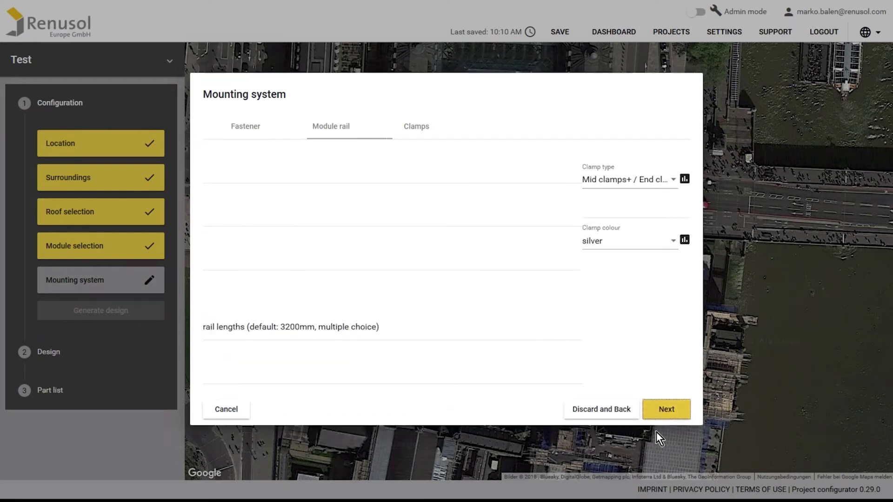
Set the clamp type to RS1 and finish the mounting system configuration.
{"action": "left_click", "coordinate": [296, 246]}
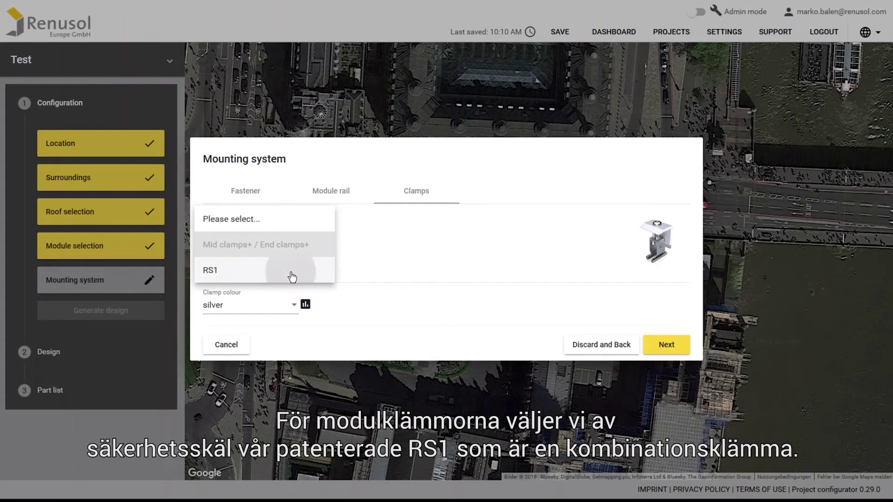
{"action": "left_click", "coordinate": [293, 274]}
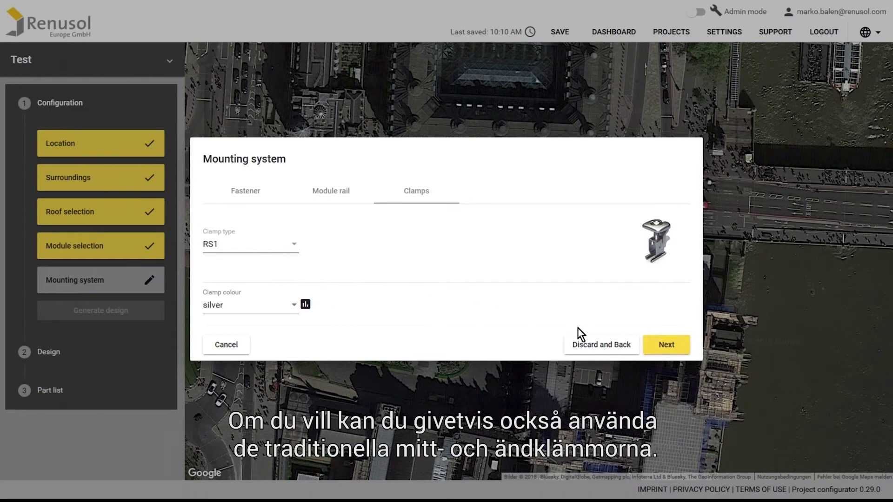
{"action": "left_click", "coordinate": [661, 348]}
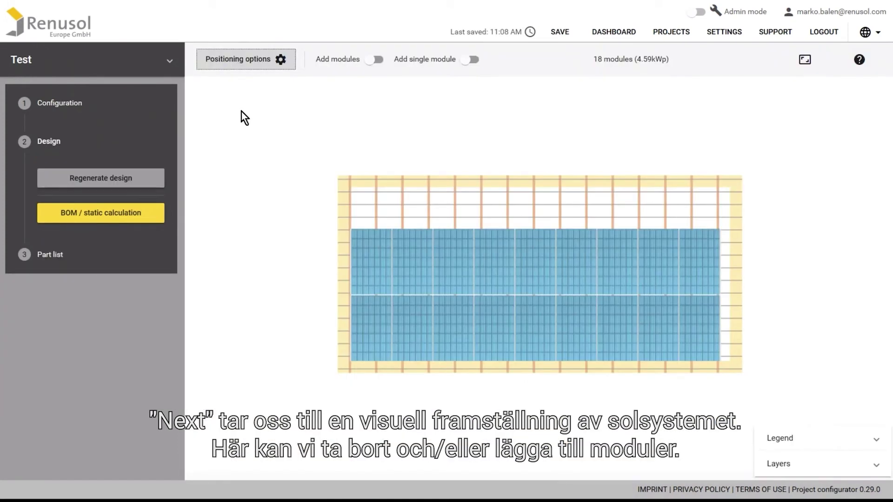
Delete the middle top-row module and the six right-hand modules, leaving 11.
{"action": "left_click", "coordinate": [574, 258]}
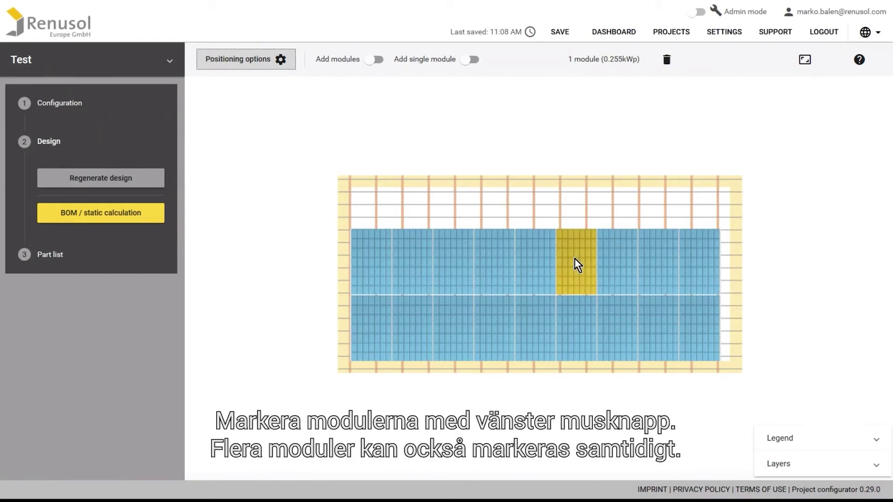
{"action": "key", "text": "Delete"}
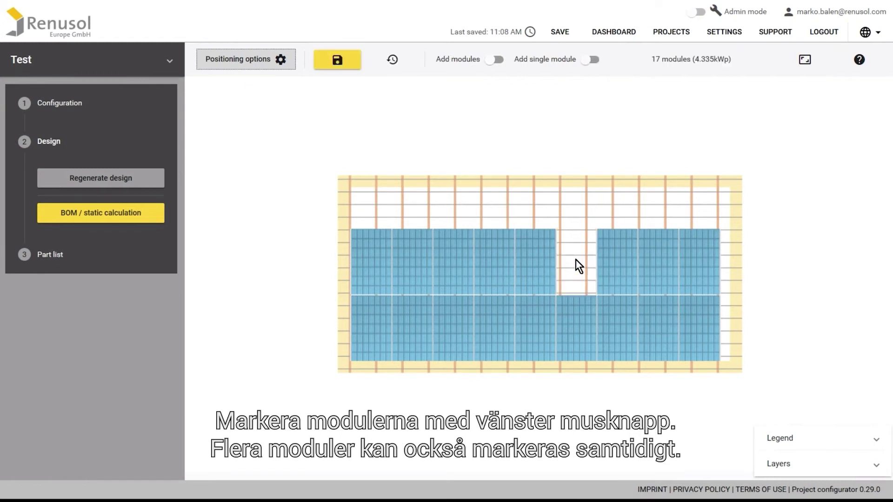
{"action": "left_click_drag", "start_coordinate": [614, 239], "coordinate": [730, 361]}
{"action": "key", "text": "Delete"}
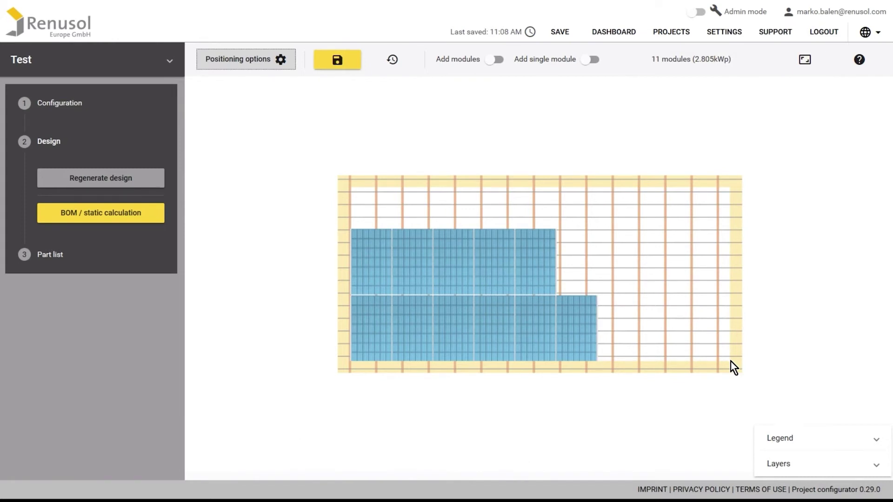
Add three single modules to the bottom row's end and one to the top row's right end.
{"action": "left_click", "coordinate": [587, 60]}
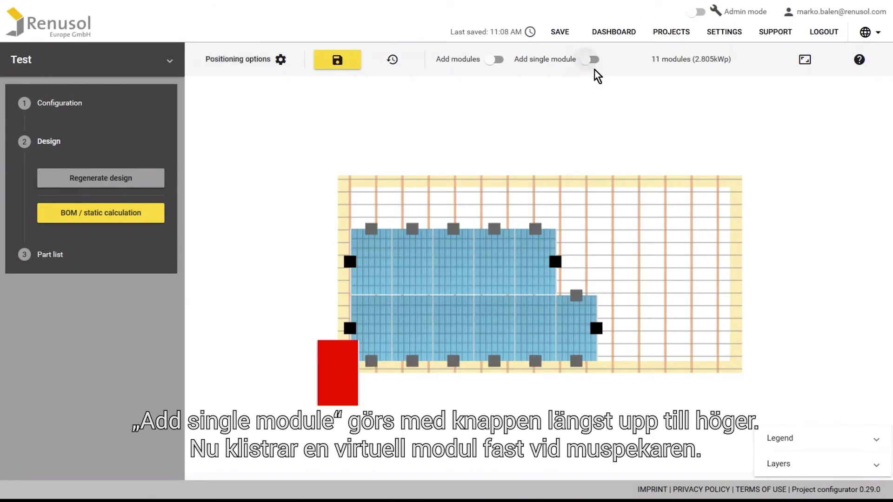
{"action": "left_click", "coordinate": [599, 327]}
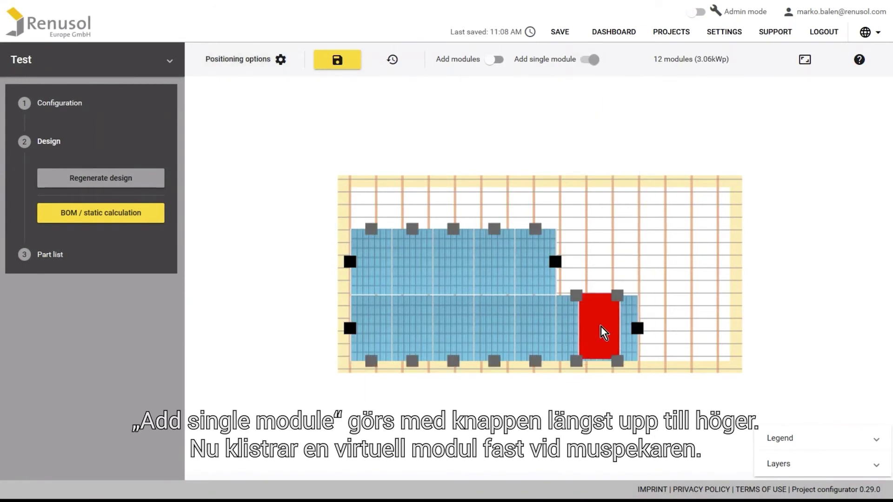
{"action": "left_click", "coordinate": [644, 330]}
{"action": "left_click", "coordinate": [679, 329]}
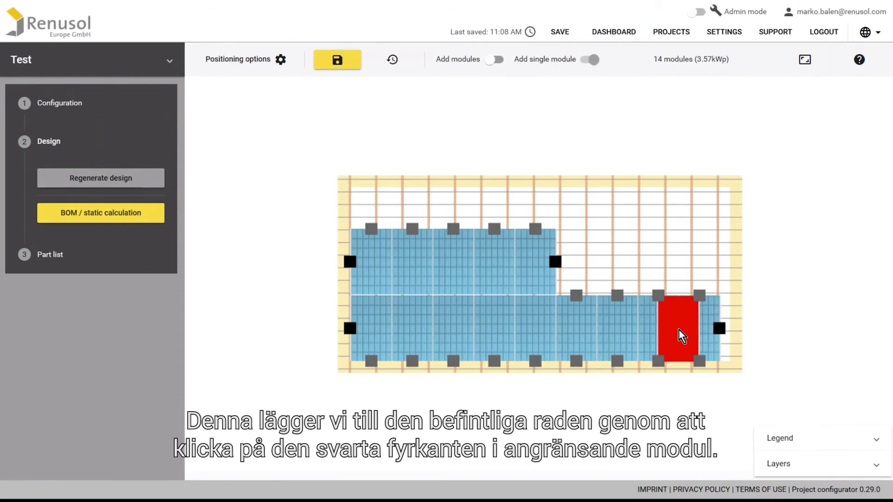
{"action": "left_click", "coordinate": [557, 263]}
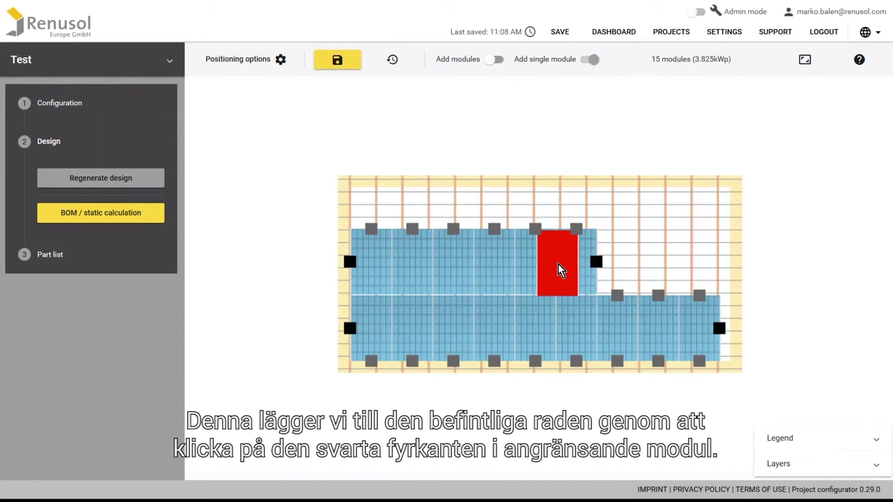
{"action": "key", "text": "Escape"}
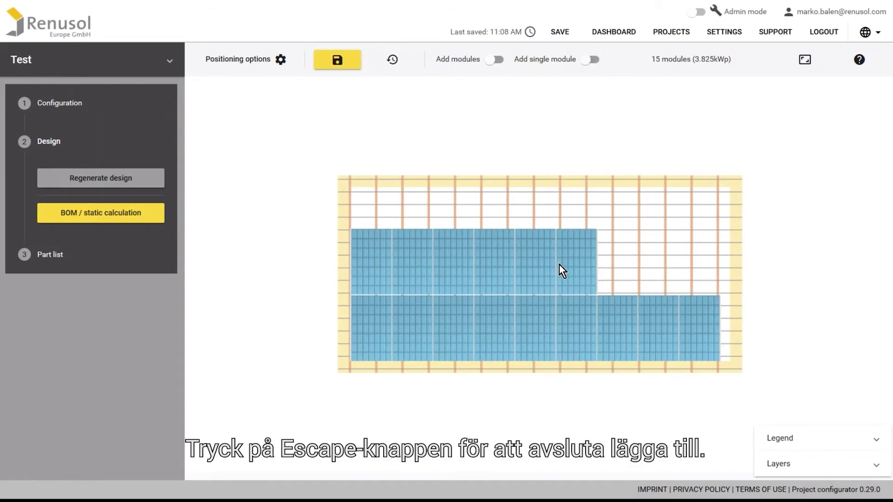
Fill the top row's empty right part for 17 modules (4.335kWp) and run the BOM / static calculation.
{"action": "left_click", "coordinate": [491, 60]}
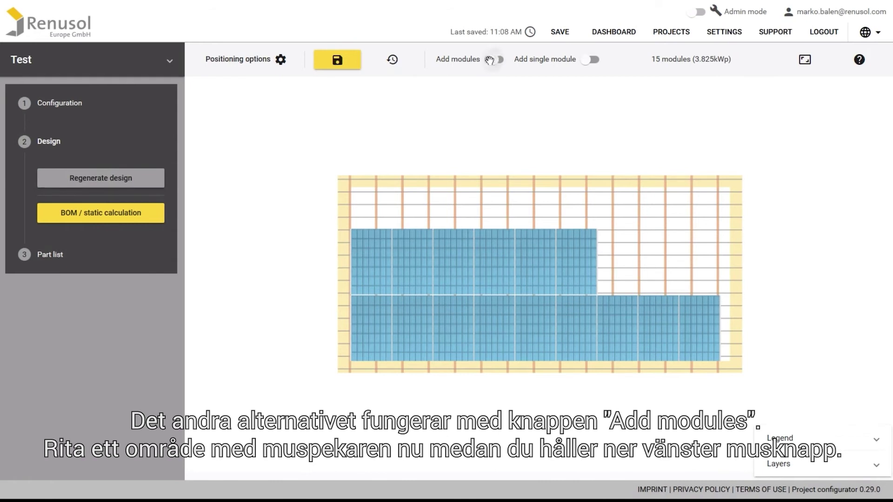
{"action": "left_click_drag", "start_coordinate": [614, 201], "coordinate": [599, 263]}
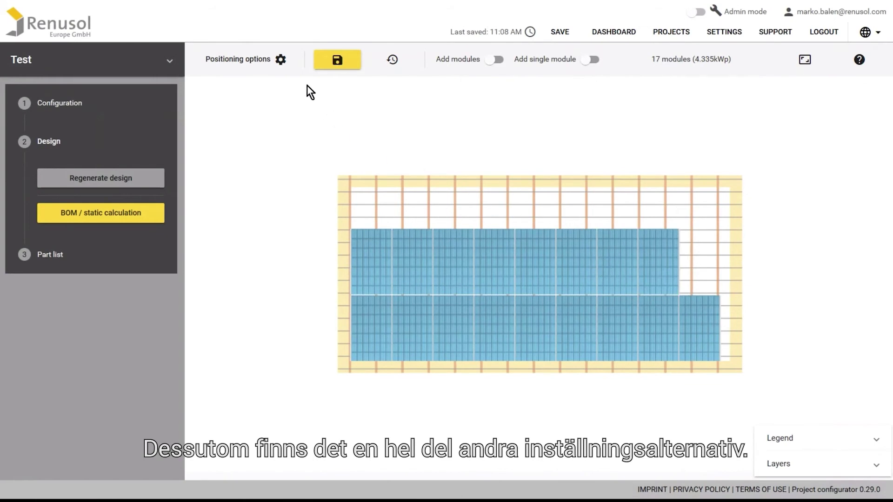
{"action": "left_click", "coordinate": [280, 60]}
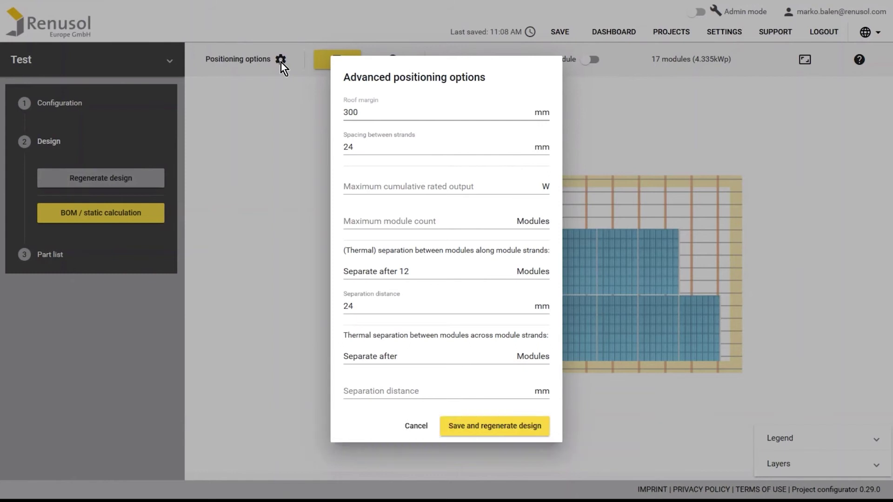
{"action": "left_click", "coordinate": [281, 62]}
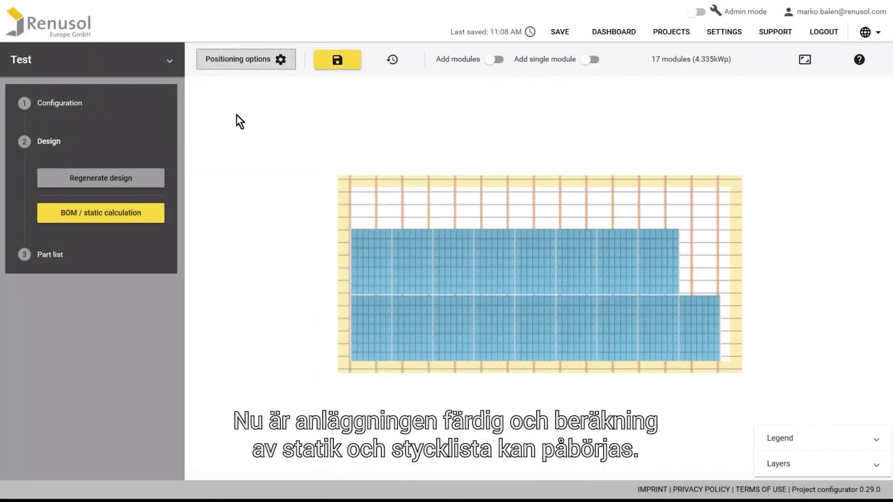
{"action": "left_click", "coordinate": [163, 213]}
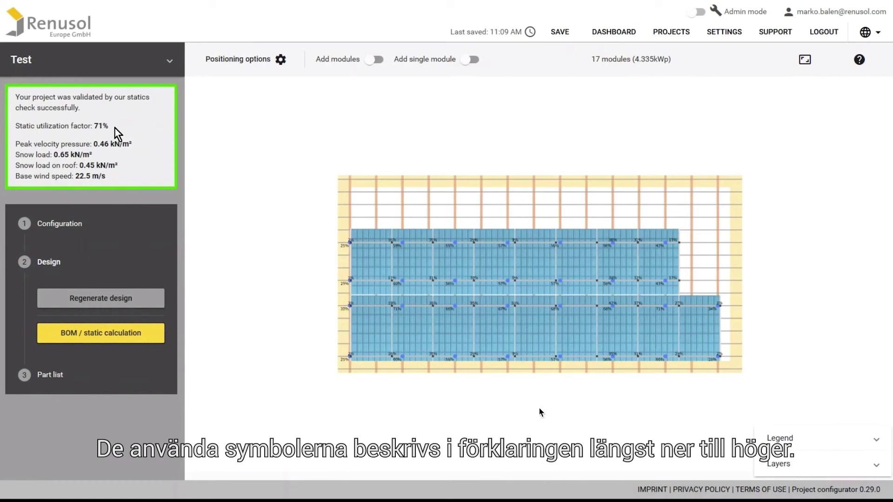
Expand Legend and Layers, toggle the Fasteners layer off and on, and open the Part list.
{"action": "left_click", "coordinate": [774, 439]}
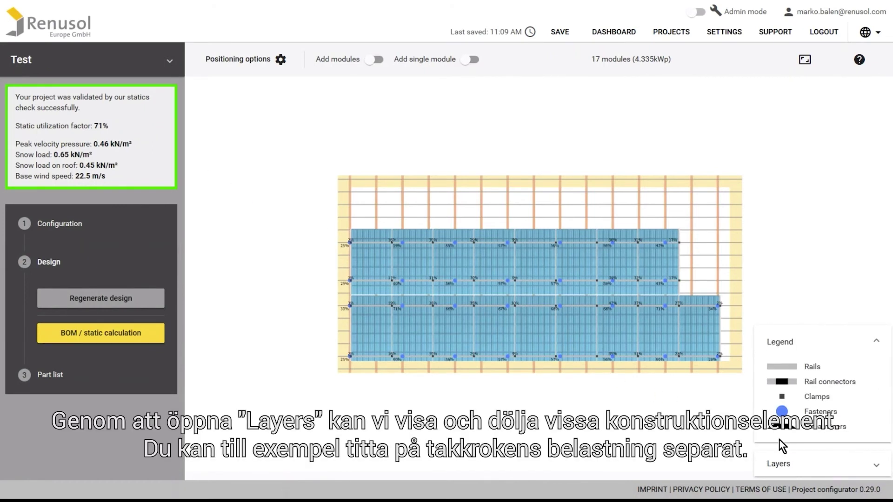
{"action": "left_click", "coordinate": [780, 464]}
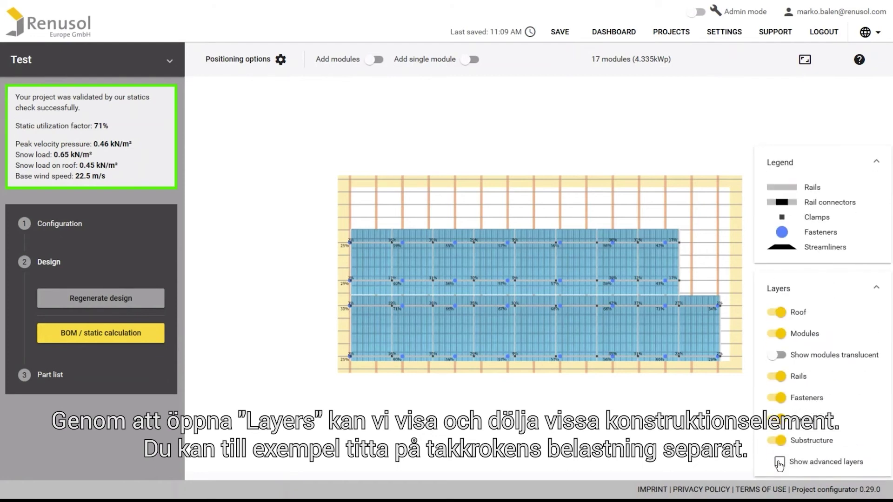
{"action": "left_click", "coordinate": [781, 398]}
{"action": "left_click", "coordinate": [782, 399]}
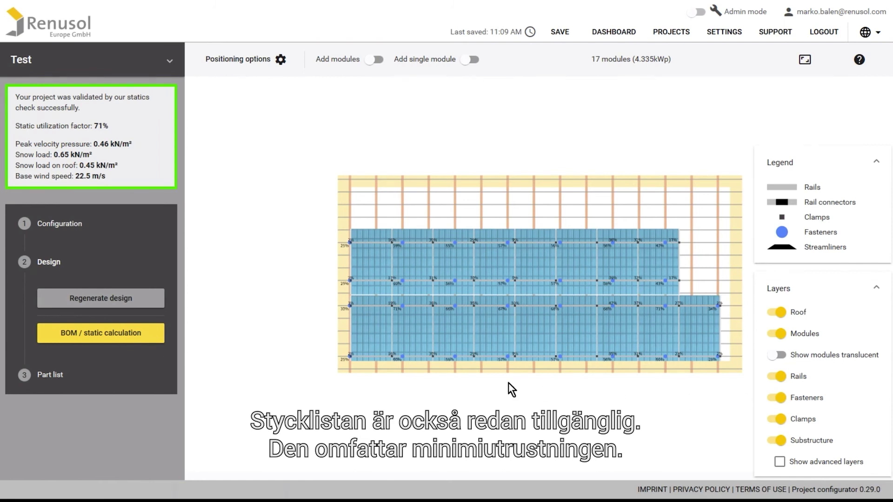
{"action": "left_click", "coordinate": [148, 377]}
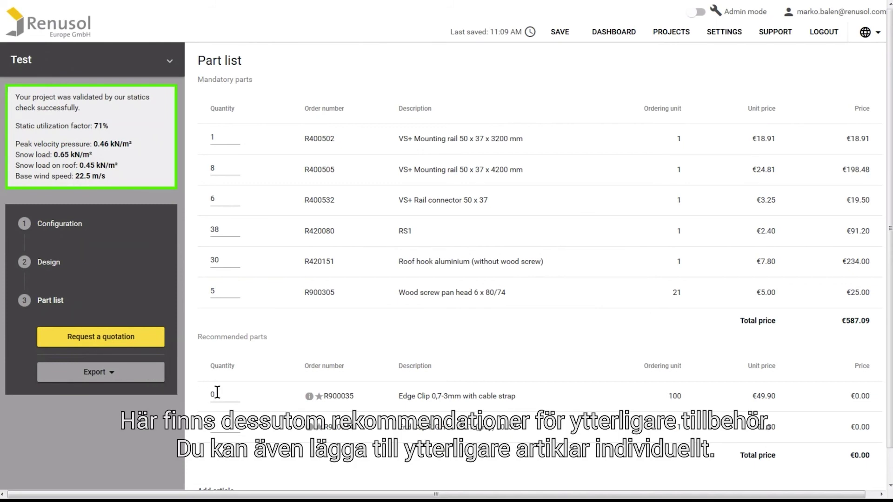
Set the Edge Clip (R900035) quantity to 10 and export the Project report (PDF).
{"action": "left_click", "coordinate": [239, 394]}
{"action": "type", "text": "10"}
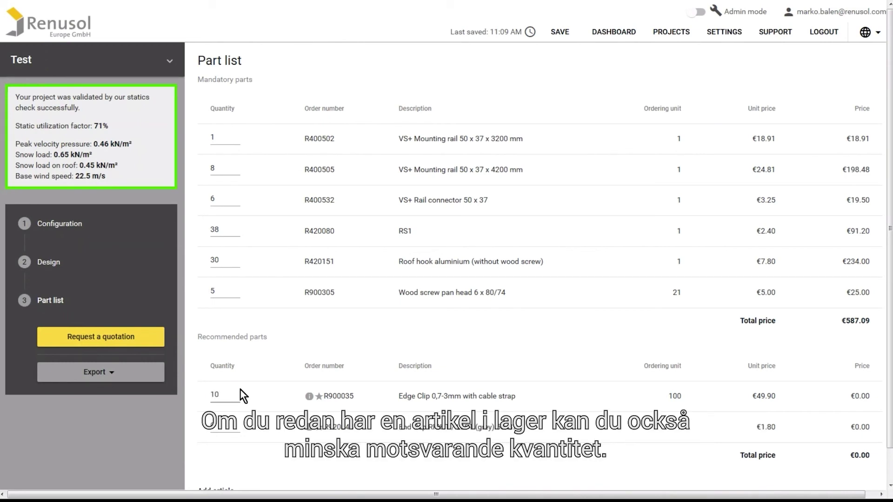
{"action": "scroll", "coordinate": [239, 389], "scroll_direction": "down", "scroll_amount": 1}
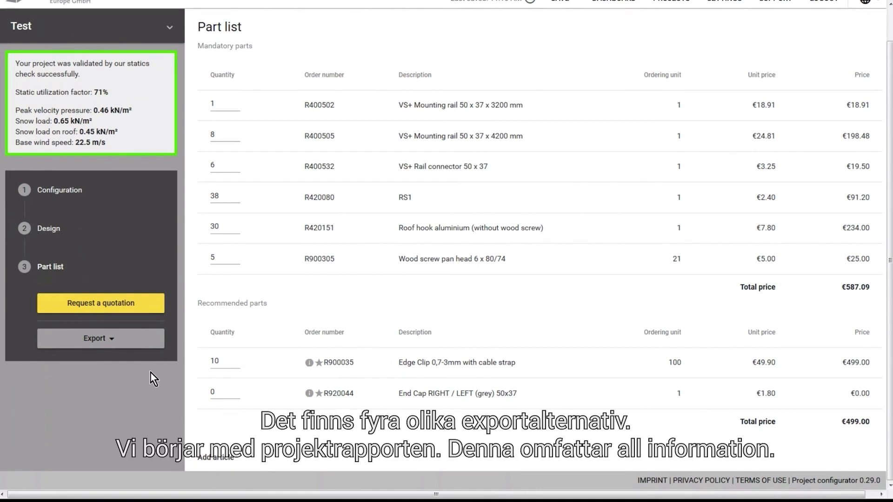
{"action": "left_click", "coordinate": [117, 340]}
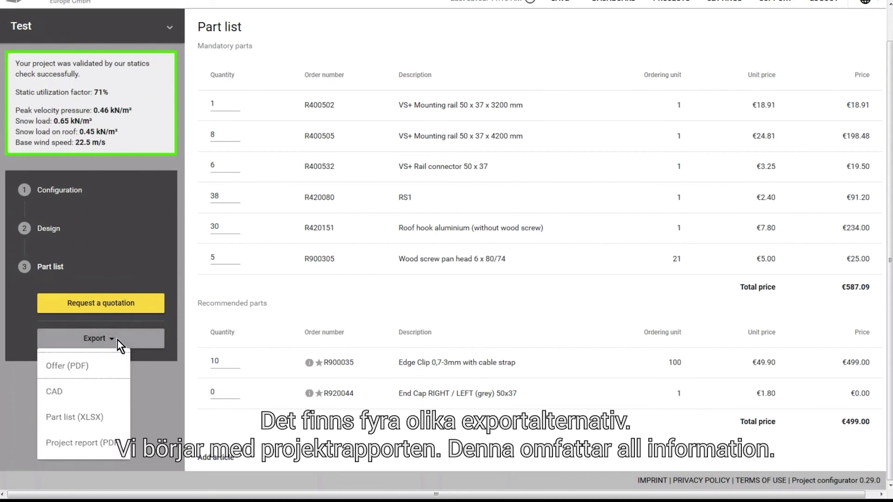
{"action": "left_click", "coordinate": [116, 443]}
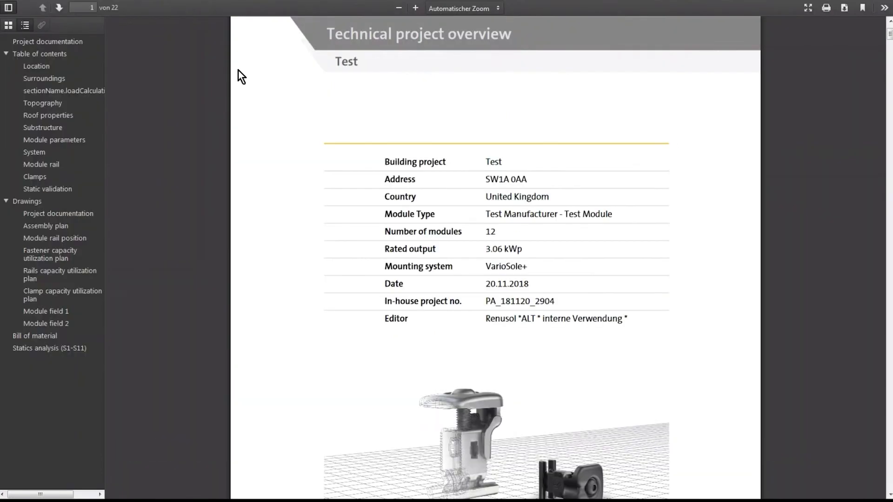
Browse the PDF's Location, Surroundings, Project documentation, Bill of material and Statics analysis sections.
{"action": "left_click", "coordinate": [96, 71]}
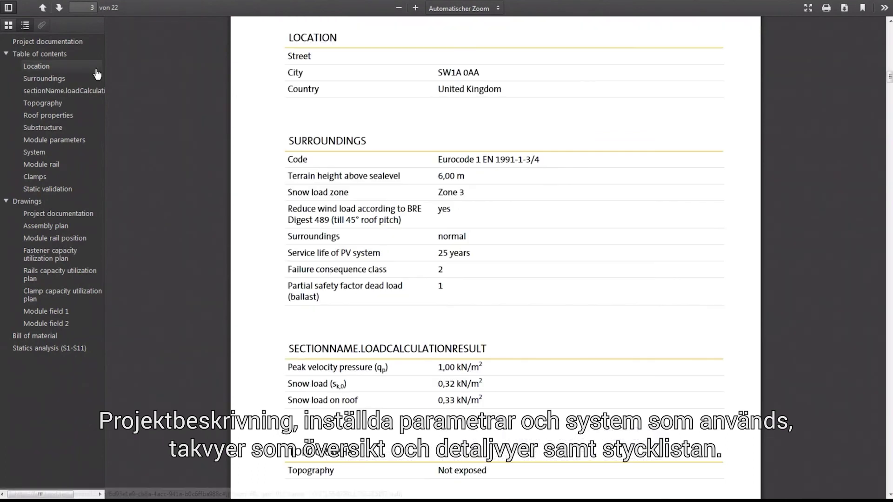
{"action": "left_click", "coordinate": [94, 79]}
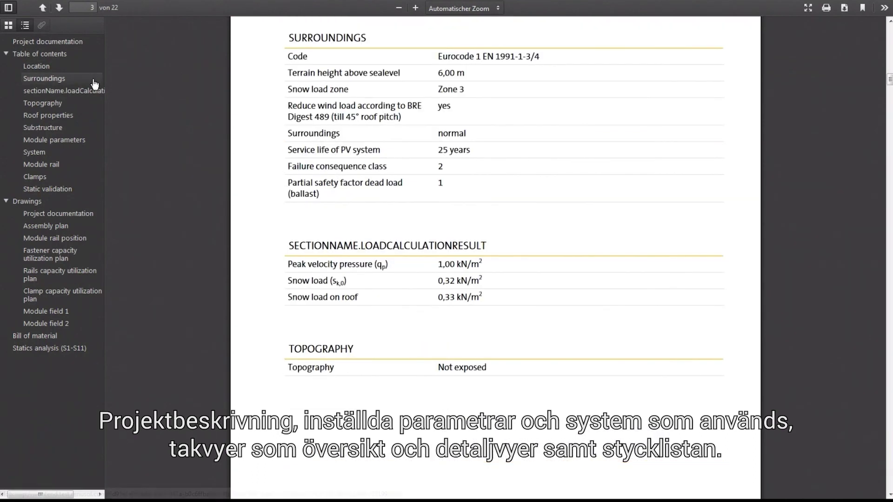
{"action": "left_click", "coordinate": [81, 219]}
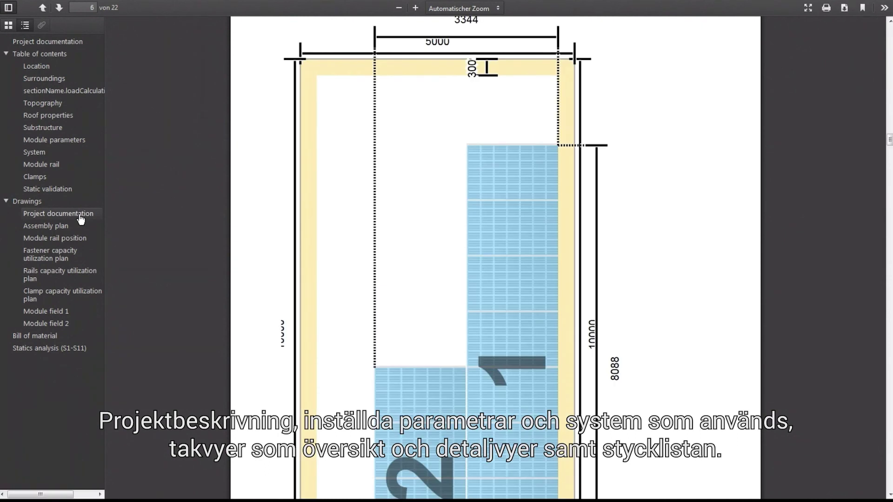
{"action": "left_click", "coordinate": [73, 339]}
{"action": "left_click", "coordinate": [72, 350]}
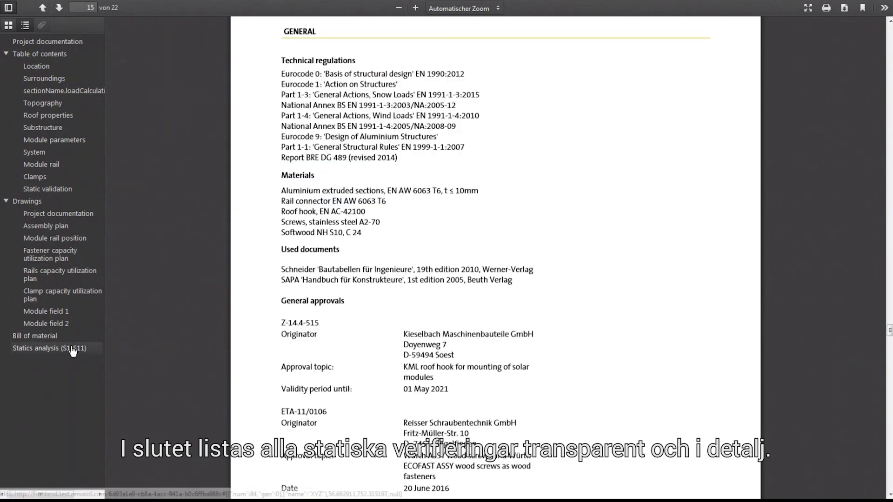